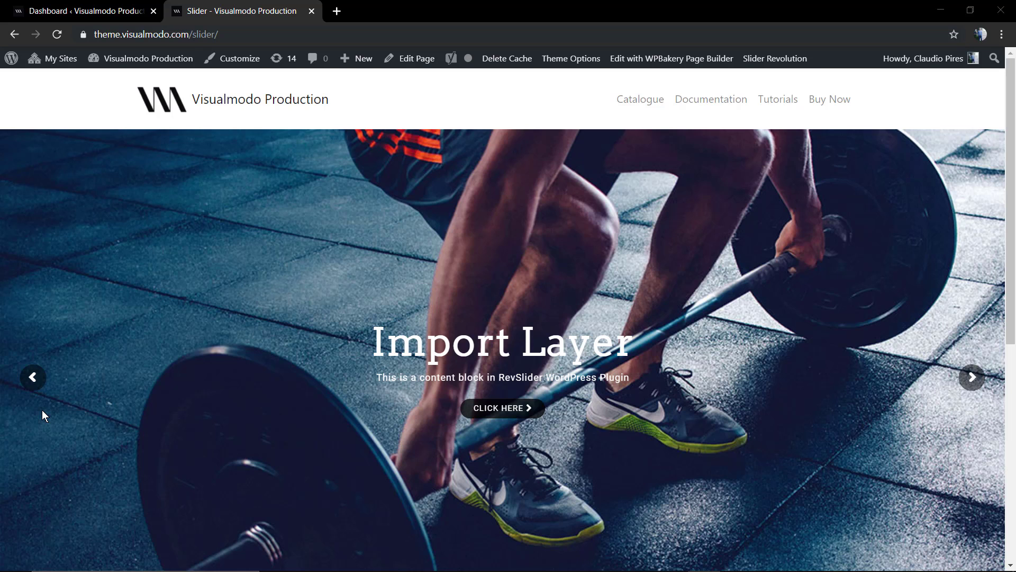
Follow the slider button's link to its target page and return to the slider page
{"action": "left_click", "coordinate": [511, 410]}
{"action": "scroll", "coordinate": [512, 410], "scroll_direction": "down", "scroll_amount": 7}
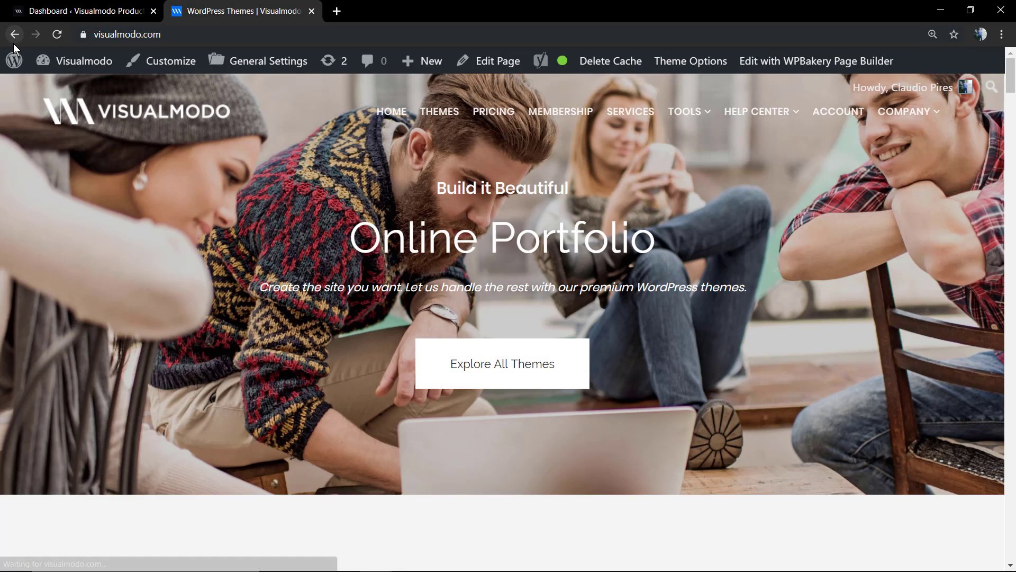
{"action": "left_click", "coordinate": [14, 35]}
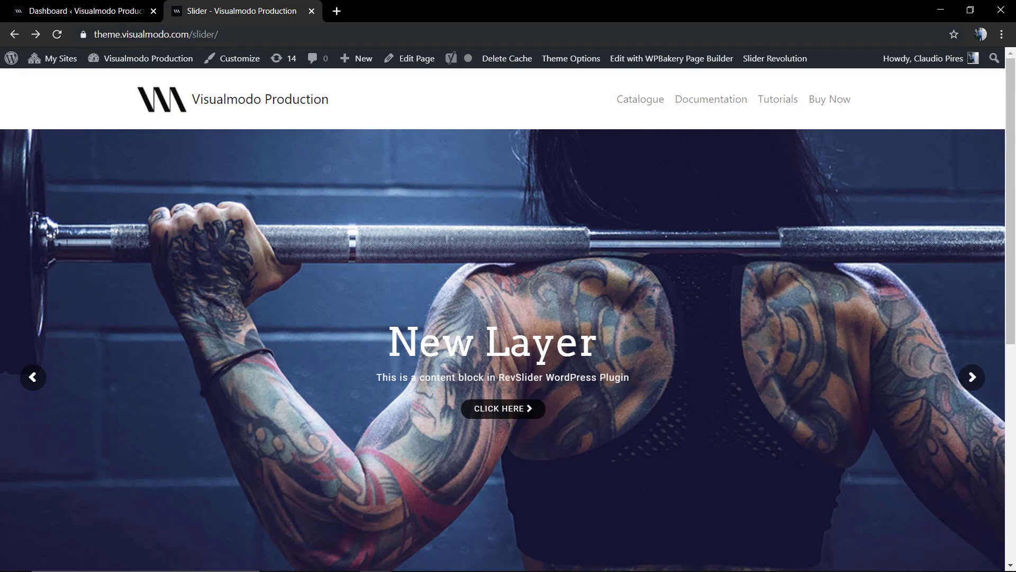
Browse the live slider's slides forward and backward with its navigation arrows
{"action": "left_click", "coordinate": [968, 388]}
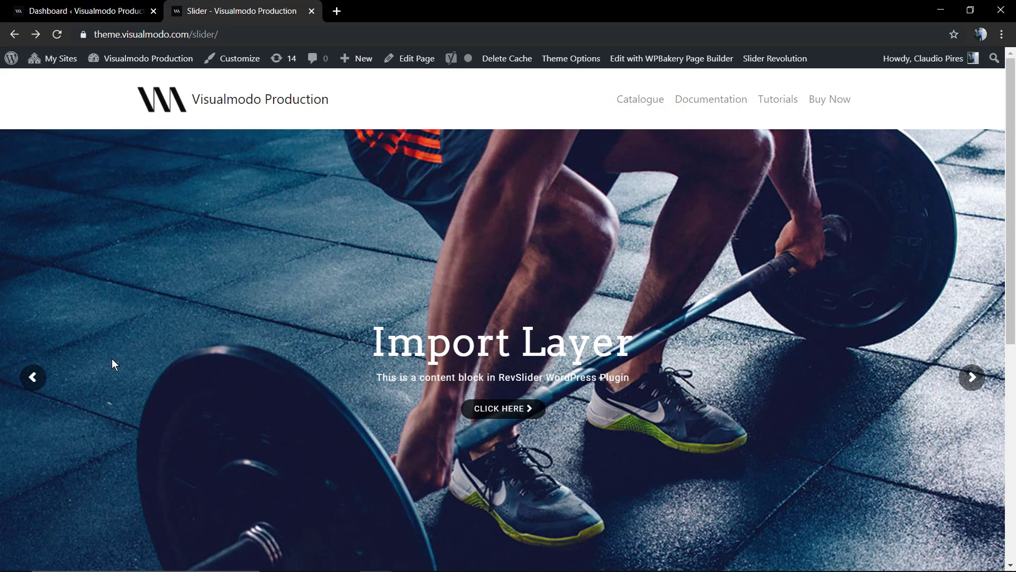
{"action": "left_click", "coordinate": [36, 391]}
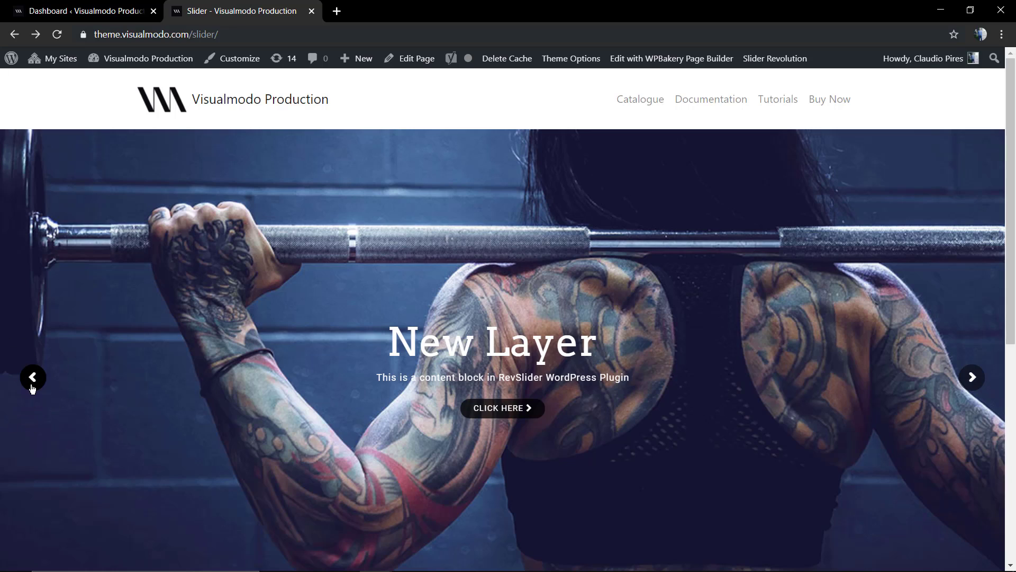
{"action": "left_click", "coordinate": [32, 385]}
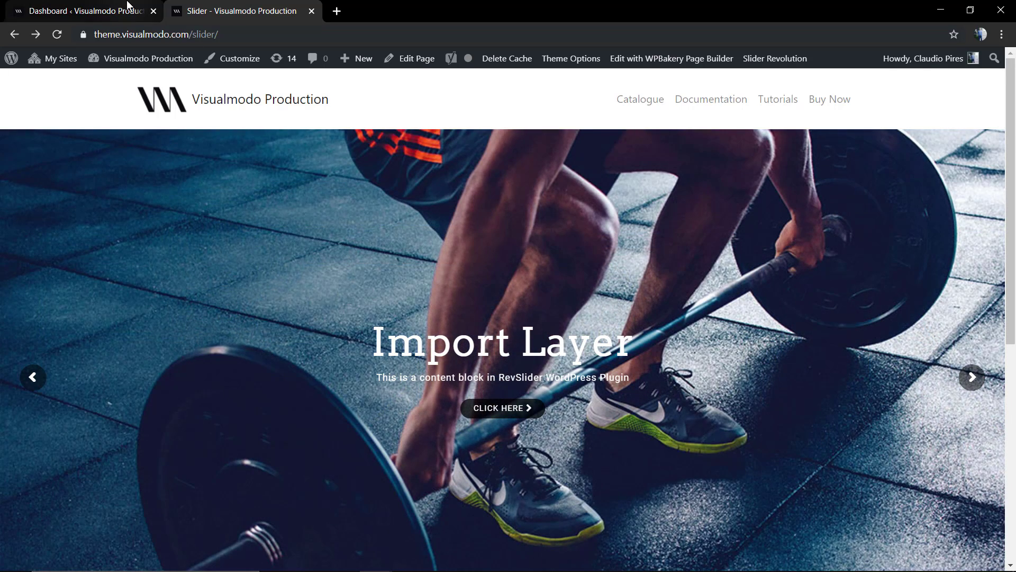
From the WordPress dashboard, open the Learn module in the Slider Revolution editor
{"action": "left_click", "coordinate": [82, 10]}
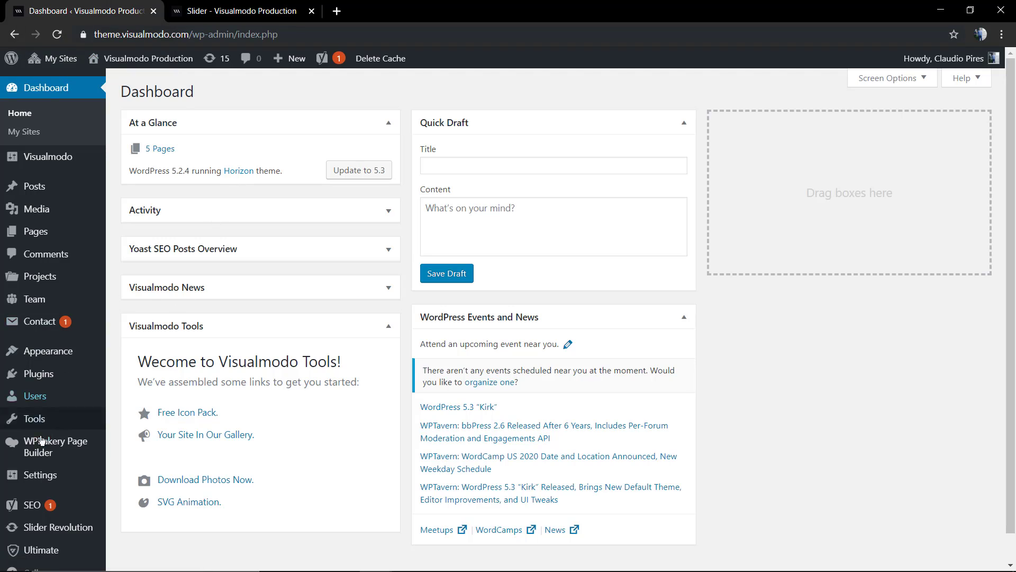
{"action": "scroll", "coordinate": [43, 477], "scroll_direction": "down", "scroll_amount": 1}
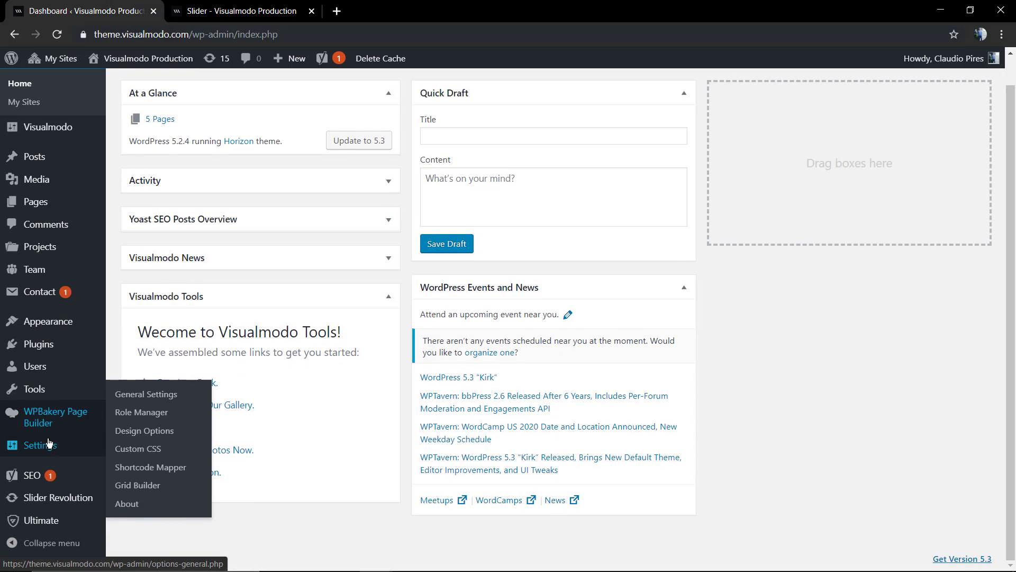
{"action": "left_click", "coordinate": [60, 497]}
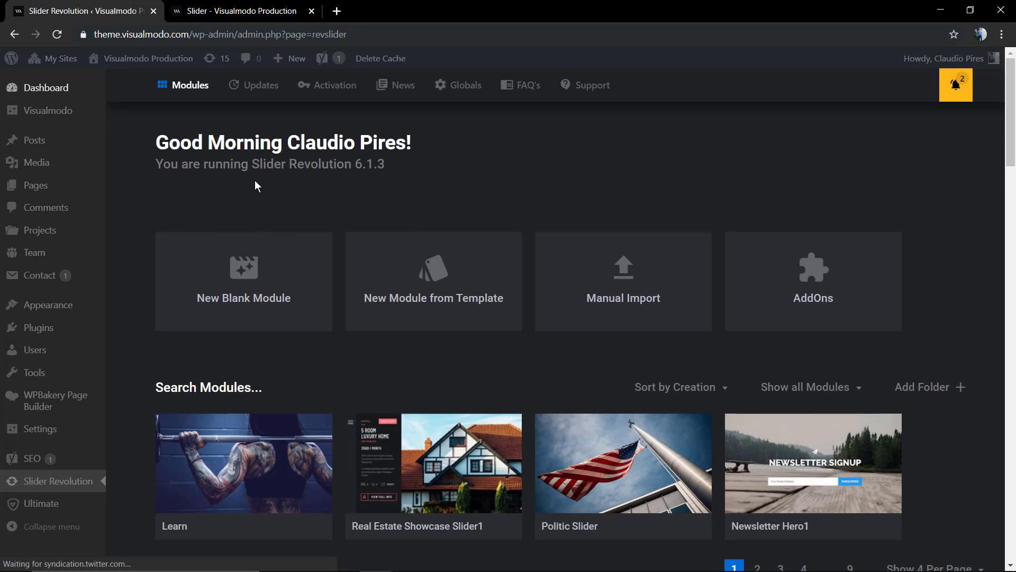
{"action": "scroll", "coordinate": [243, 353], "scroll_direction": "down", "scroll_amount": 3}
{"action": "left_click", "coordinate": [223, 357]}
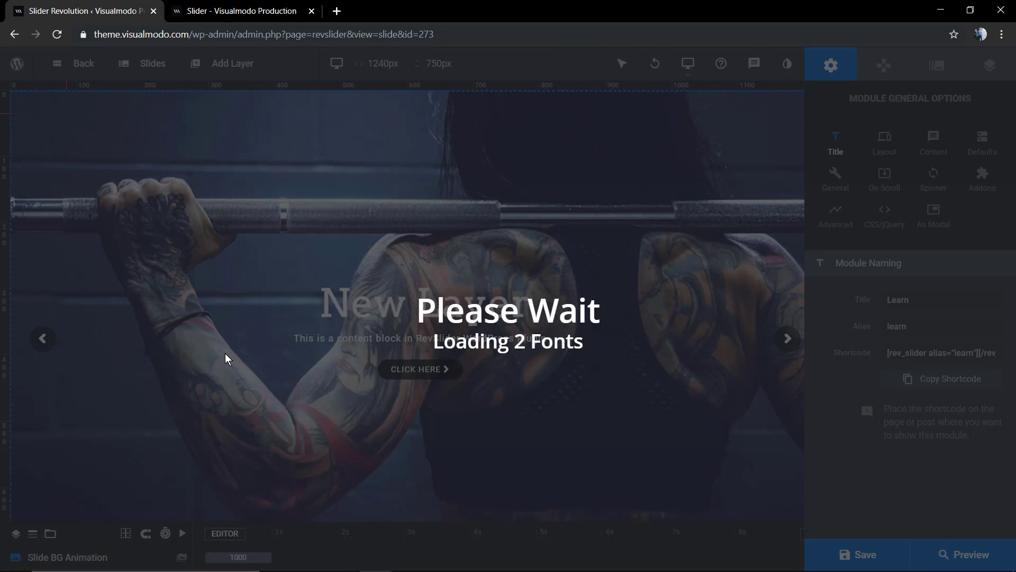
Examine the New Layer slide's canvas, including its heading, text and button layers
{"action": "scroll", "coordinate": [74, 271], "scroll_direction": "down", "scroll_amount": 4}
{"action": "scroll", "coordinate": [74, 271], "scroll_direction": "up", "scroll_amount": 4}
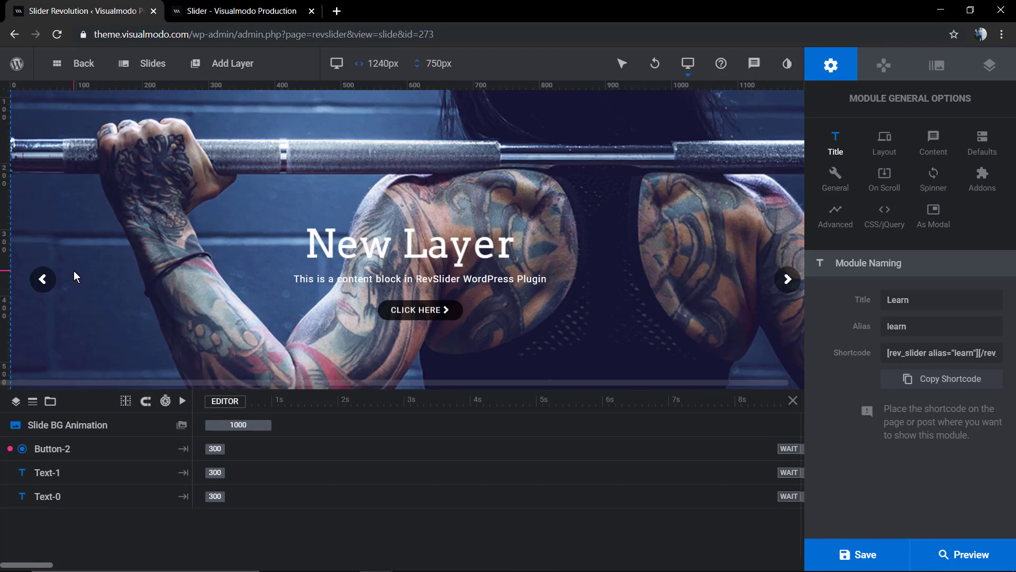
{"action": "scroll", "coordinate": [265, 309], "scroll_direction": "down", "scroll_amount": 3}
{"action": "scroll", "coordinate": [265, 309], "scroll_direction": "up", "scroll_amount": 3}
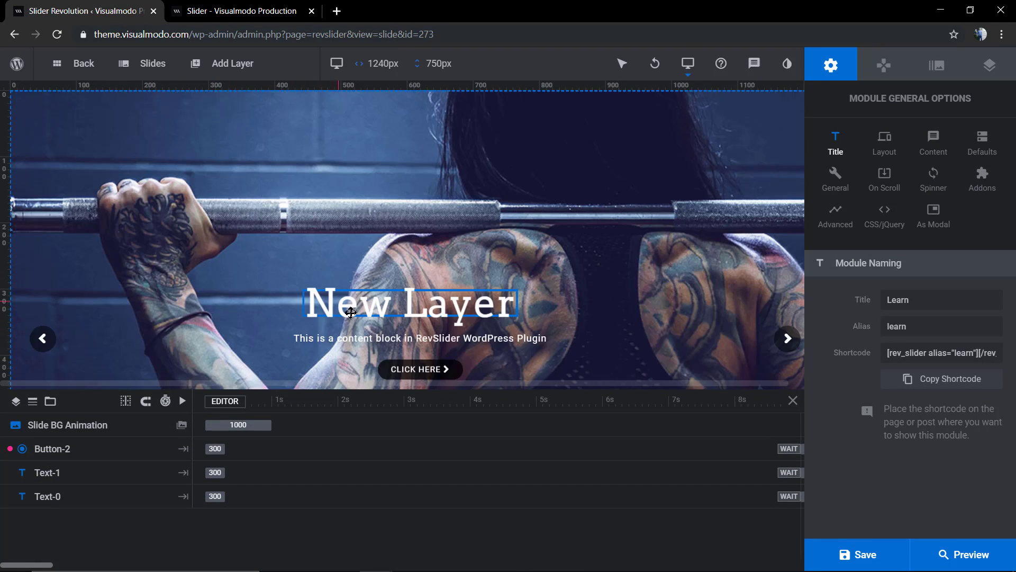
{"action": "left_click", "coordinate": [418, 369]}
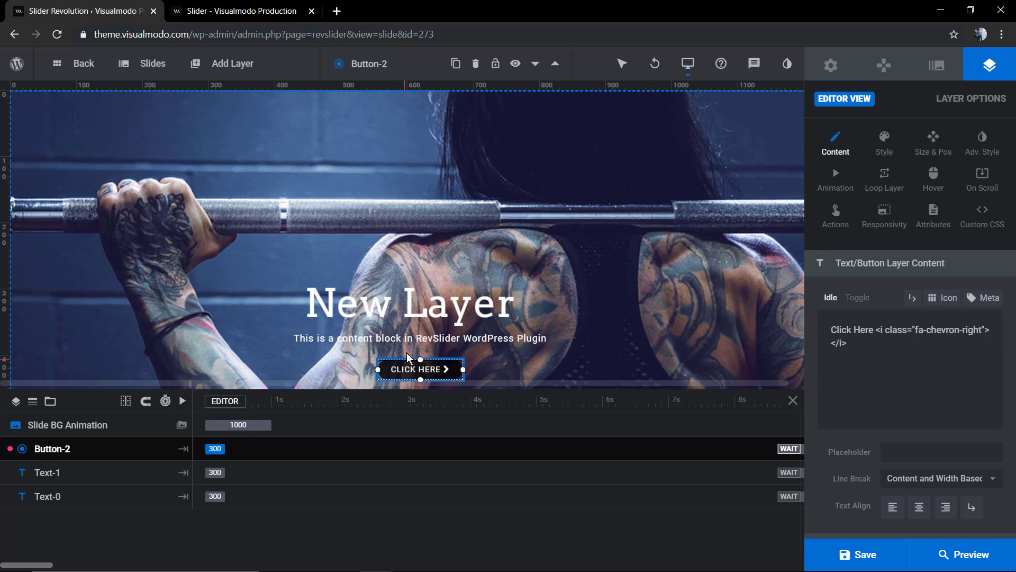
{"action": "left_click", "coordinate": [518, 362]}
{"action": "scroll", "coordinate": [519, 358], "scroll_direction": "down", "scroll_amount": 2}
{"action": "scroll", "coordinate": [519, 358], "scroll_direction": "up", "scroll_amount": 1}
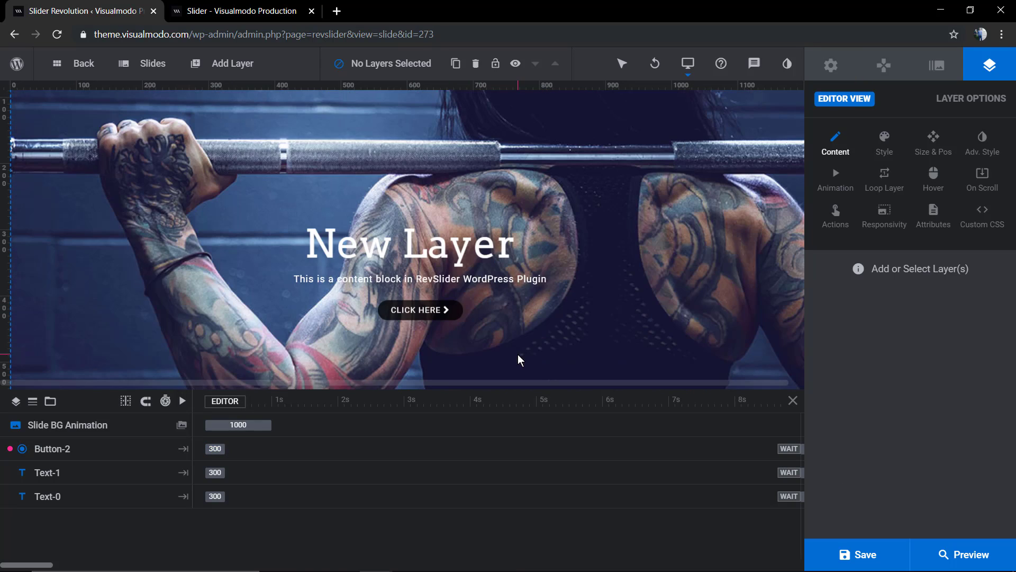
{"action": "scroll", "coordinate": [72, 270], "scroll_direction": "up", "scroll_amount": 2}
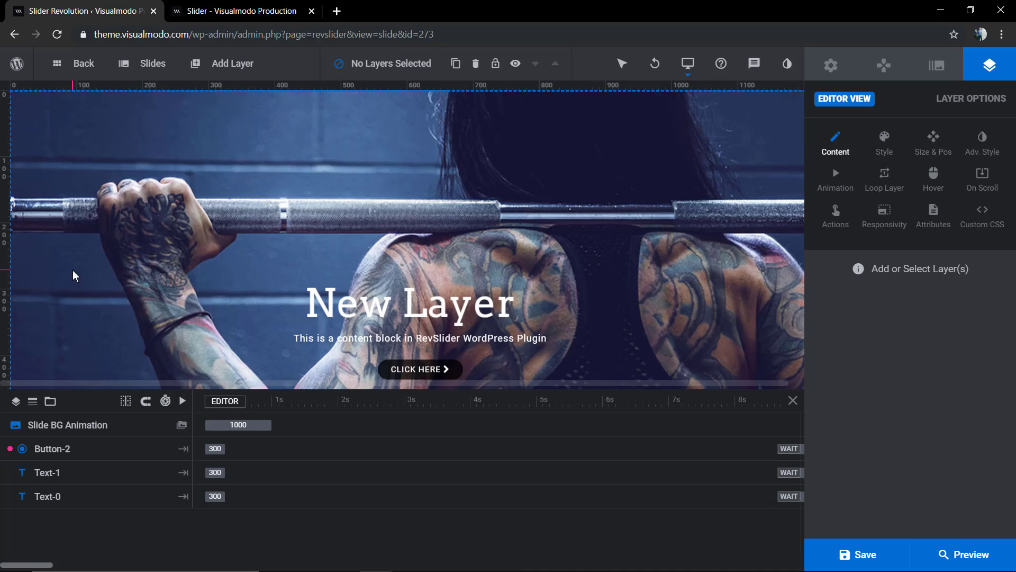
{"action": "scroll", "coordinate": [72, 270], "scroll_direction": "down", "scroll_amount": 2}
{"action": "scroll", "coordinate": [72, 270], "scroll_direction": "up", "scroll_amount": 2}
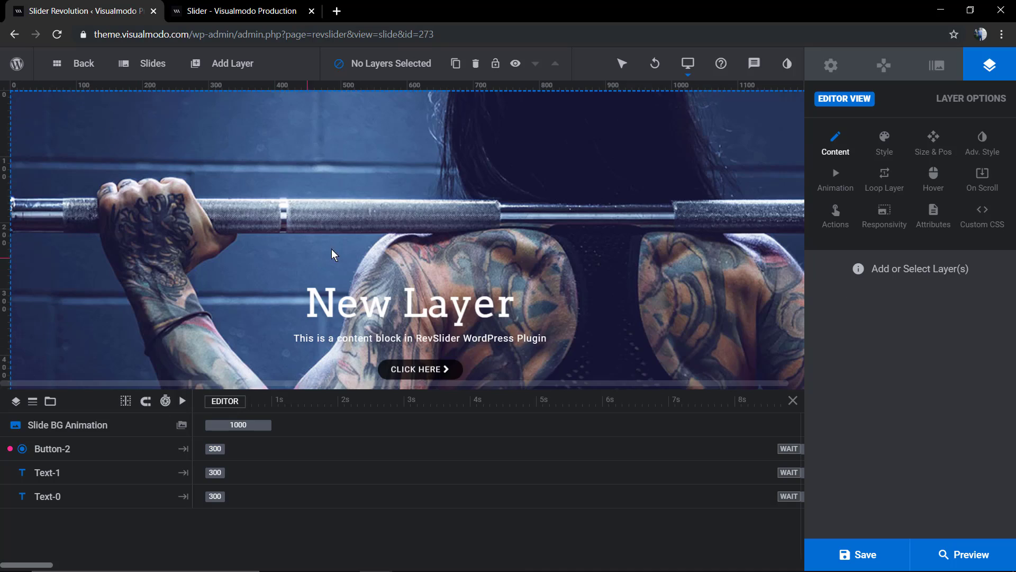
Open the Arrows settings within the module's navigation options
{"action": "left_click", "coordinate": [840, 64]}
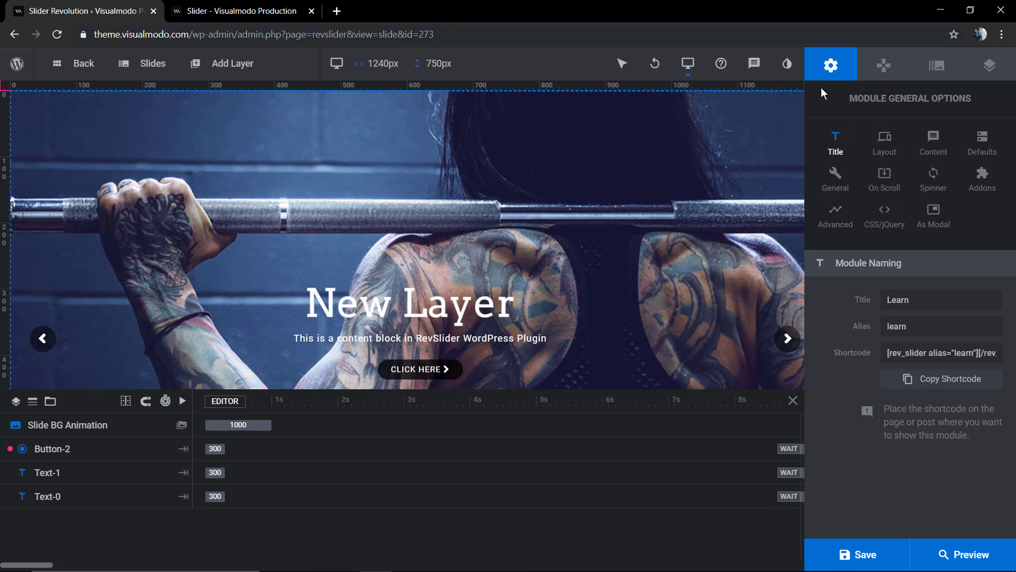
{"action": "left_click", "coordinate": [899, 67]}
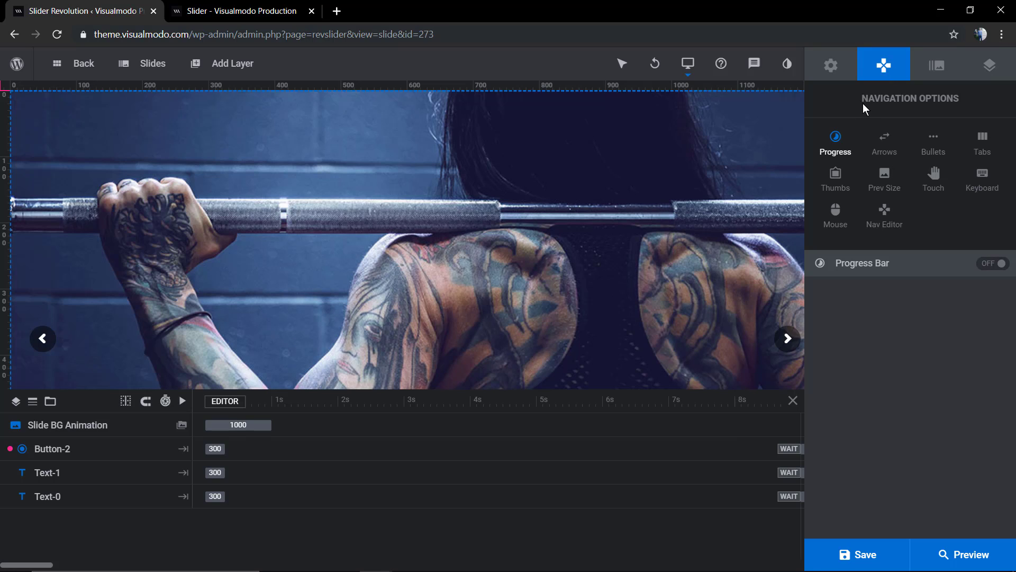
{"action": "left_click", "coordinate": [787, 345]}
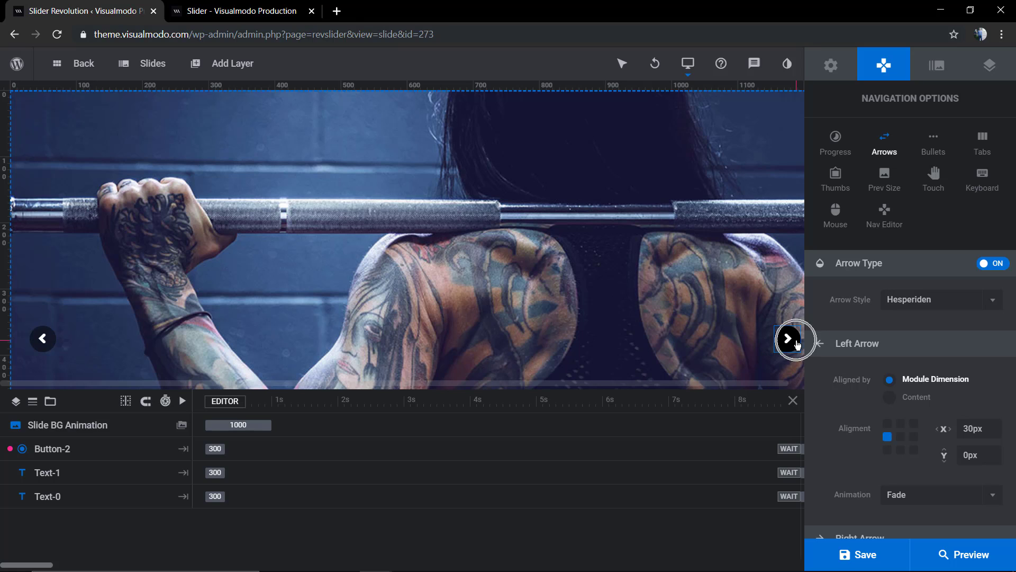
Try the Bullet Bar arrow style, change it to News Header and save the slide
{"action": "left_click", "coordinate": [945, 299]}
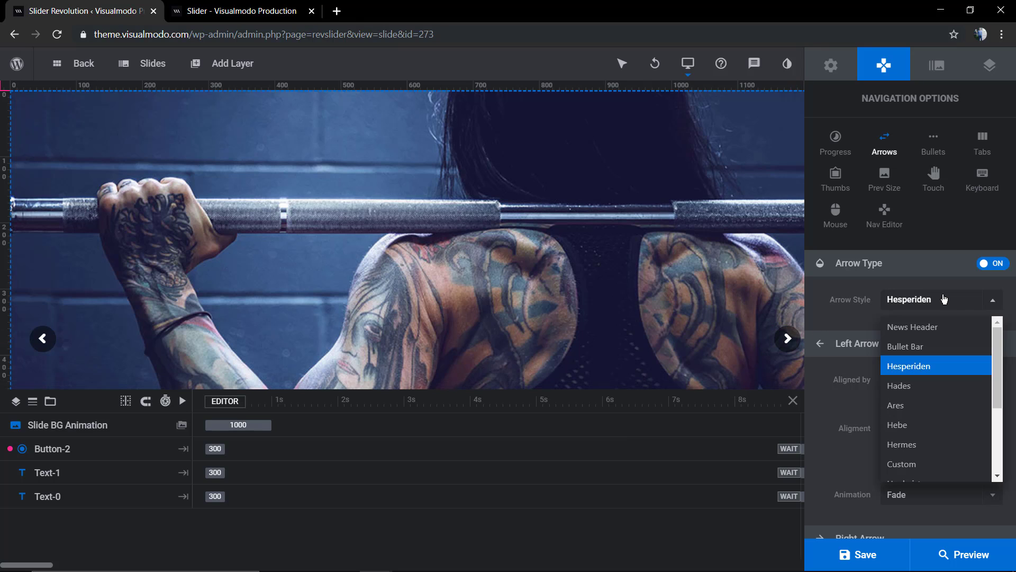
{"action": "left_click", "coordinate": [903, 346]}
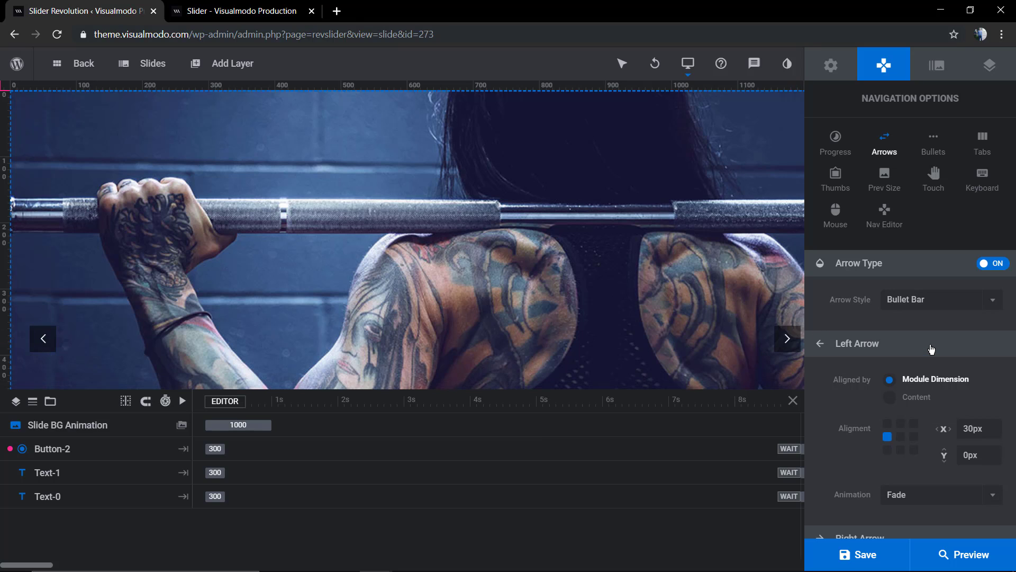
{"action": "left_click", "coordinate": [930, 300]}
{"action": "left_click", "coordinate": [929, 328]}
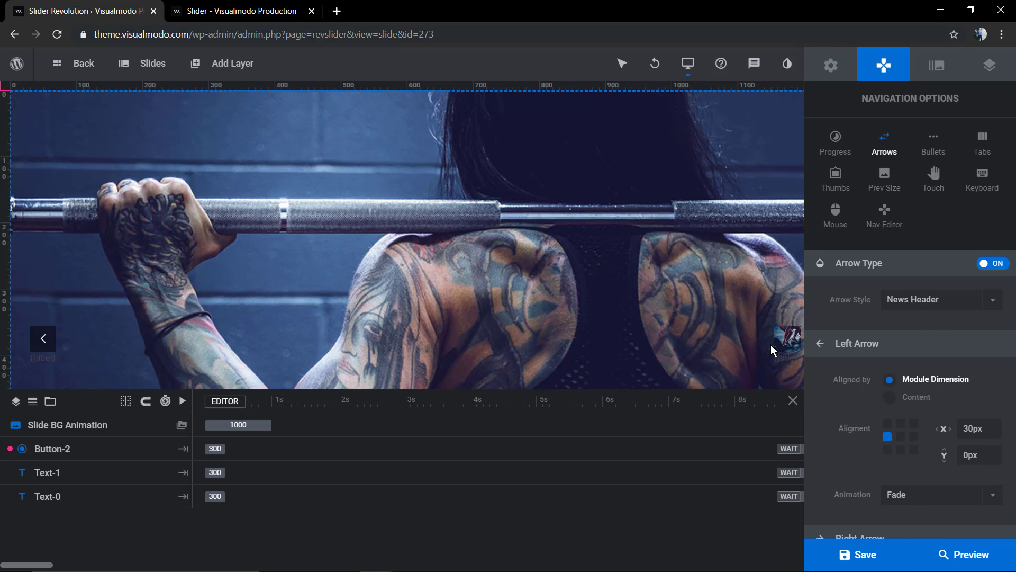
{"action": "left_click", "coordinate": [867, 550]}
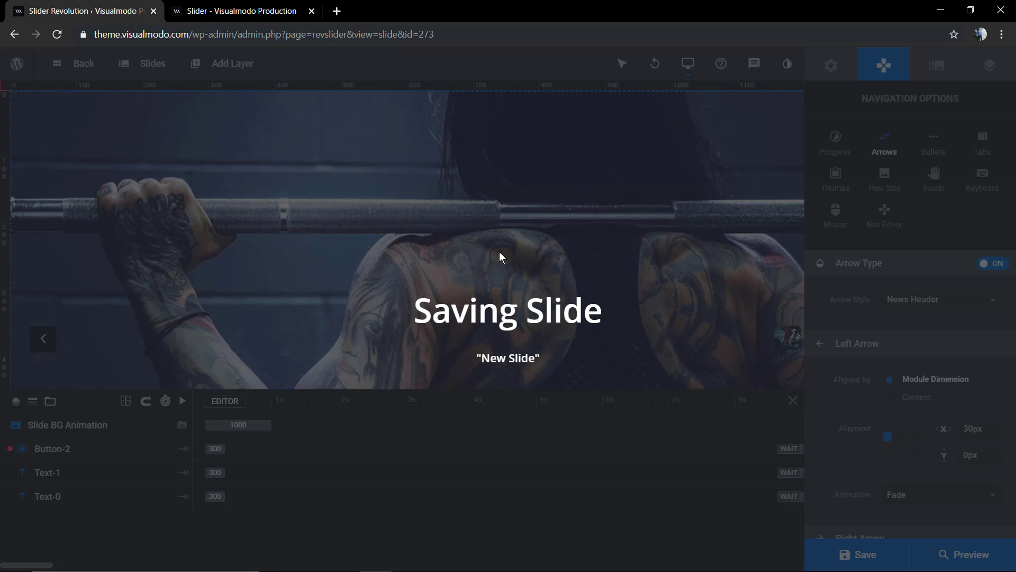
{"action": "right_click", "coordinate": [566, 382]}
{"action": "left_click", "coordinate": [530, 389]}
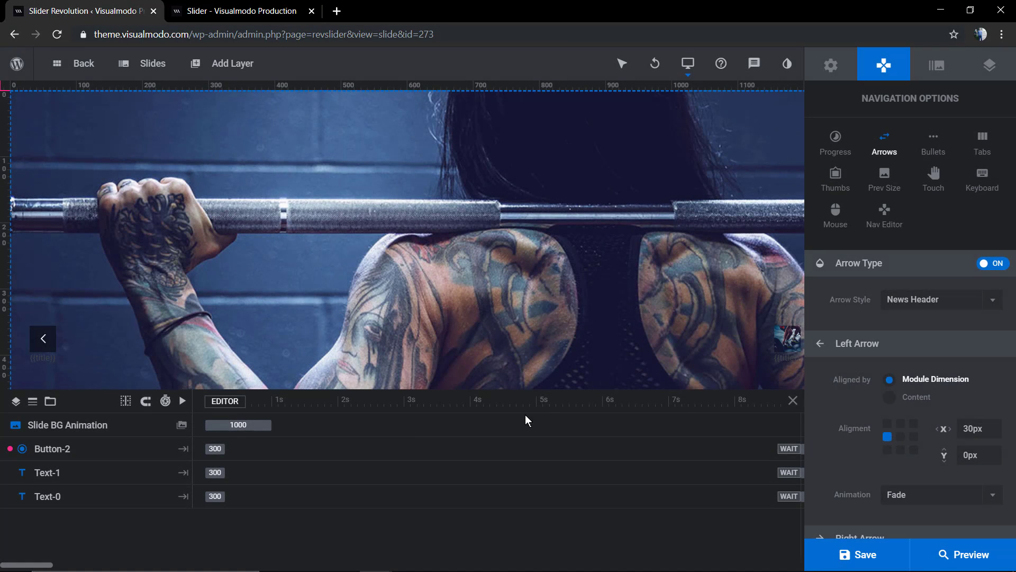
Reload the live slider page and test the News Header arrows in both directions
{"action": "left_click", "coordinate": [259, 9]}
{"action": "key", "text": "F5"}
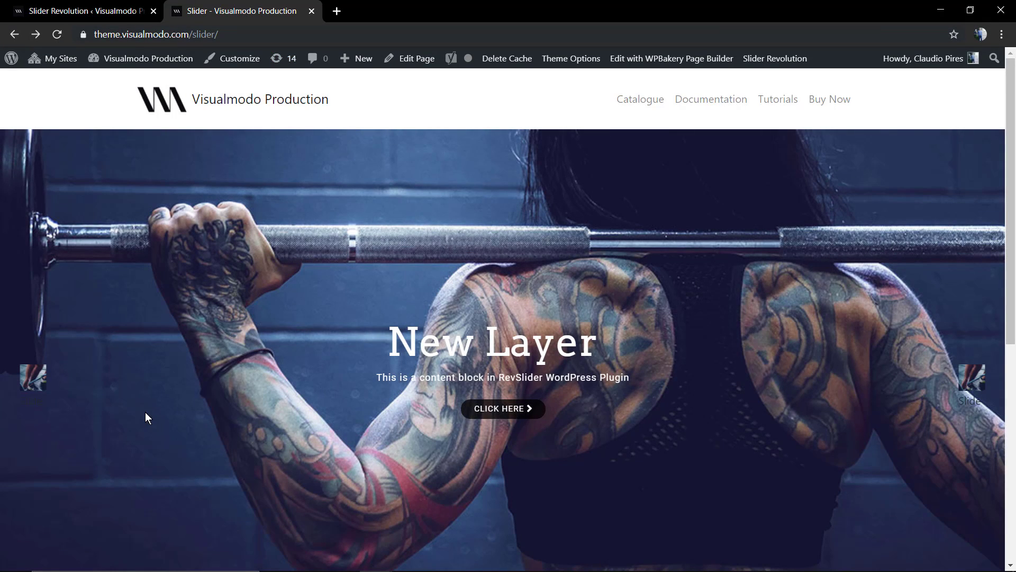
{"action": "left_click", "coordinate": [30, 383]}
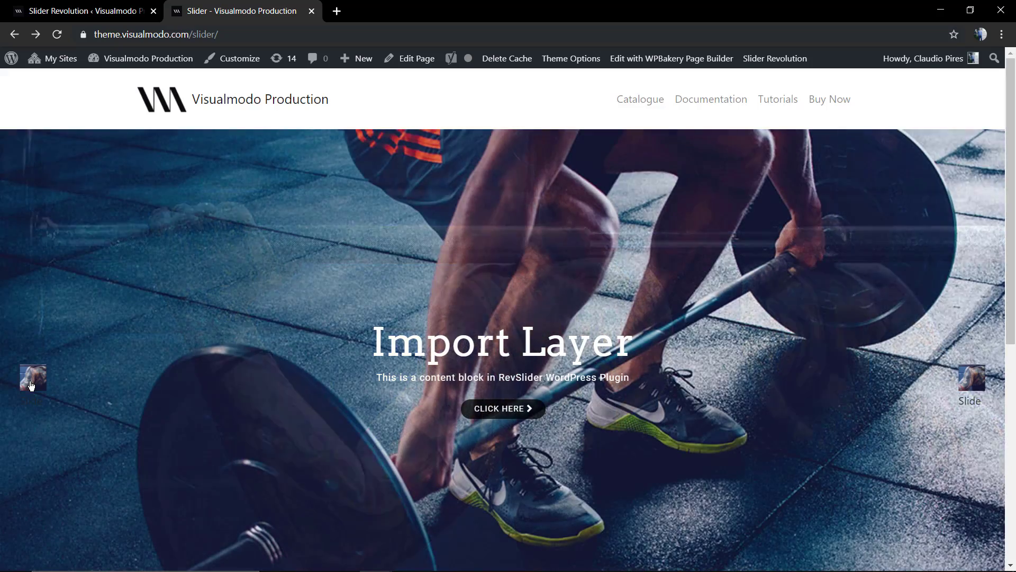
{"action": "left_click", "coordinate": [972, 391]}
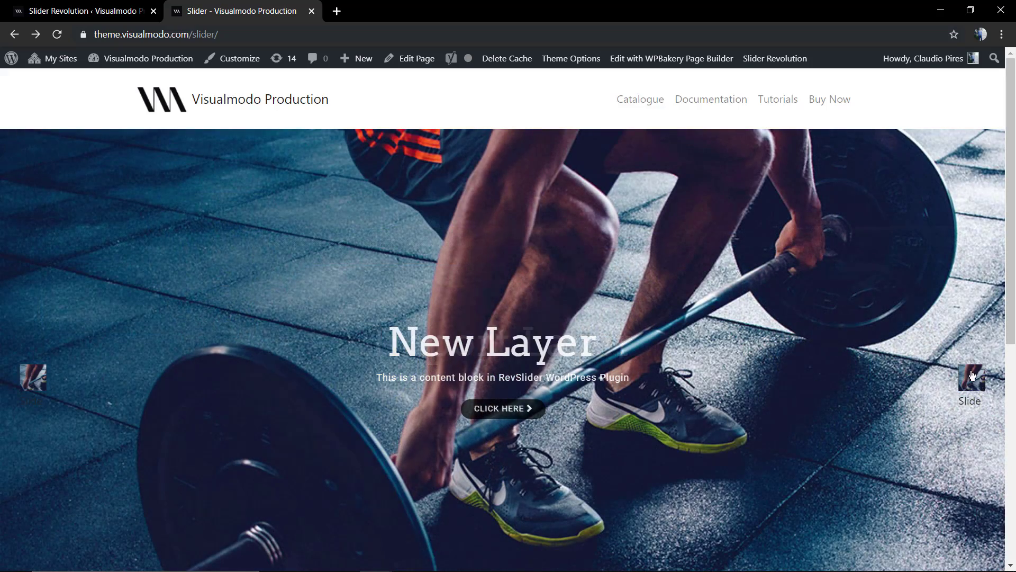
{"action": "left_click", "coordinate": [973, 392]}
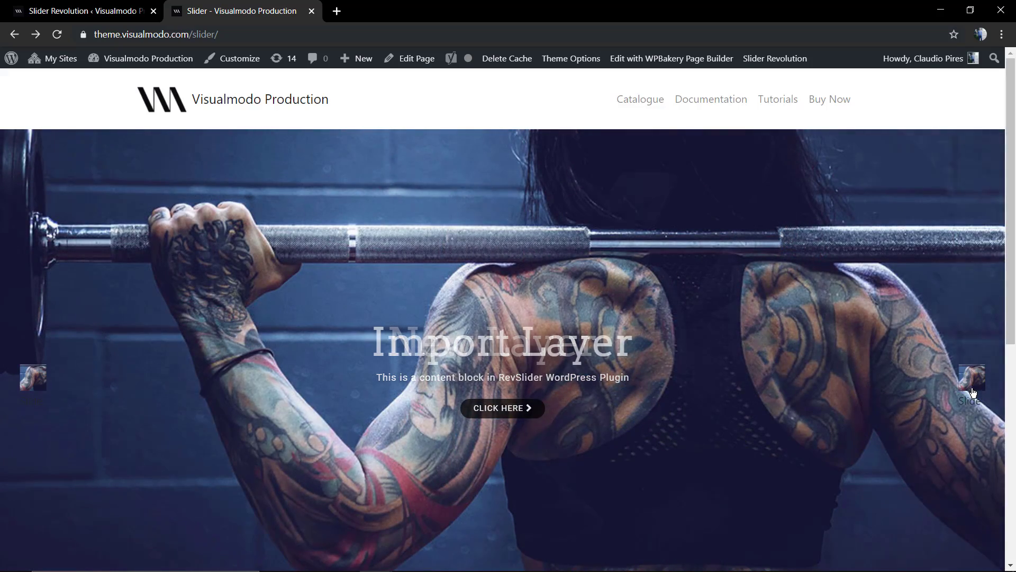
{"action": "right_click", "coordinate": [972, 390]}
{"action": "left_click", "coordinate": [349, 255]}
Return to the slider editor and set the arrow style to Erinyen
{"action": "left_click", "coordinate": [96, 5]}
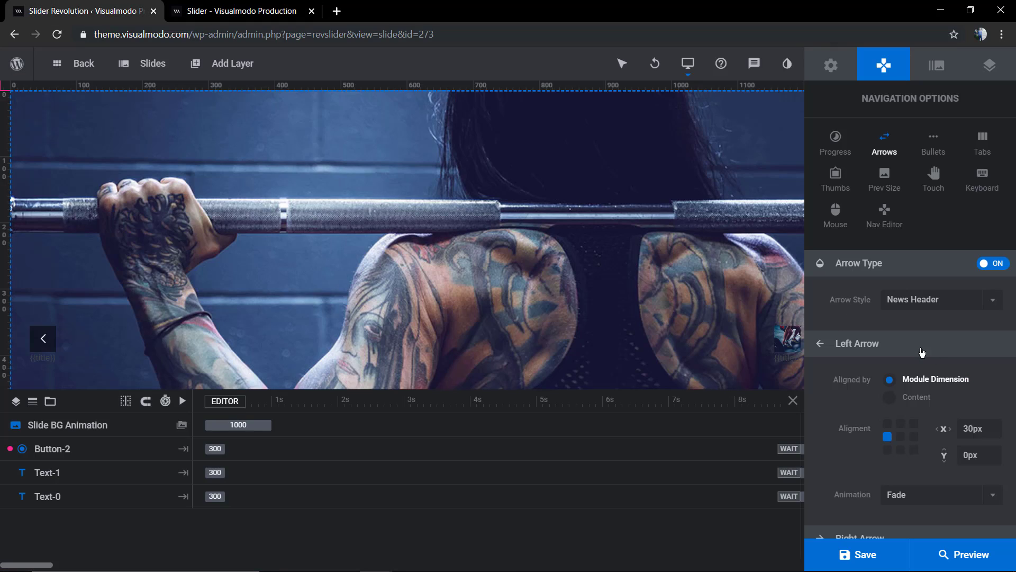
{"action": "left_click", "coordinate": [922, 300]}
{"action": "scroll", "coordinate": [946, 401], "scroll_direction": "down", "scroll_amount": 3}
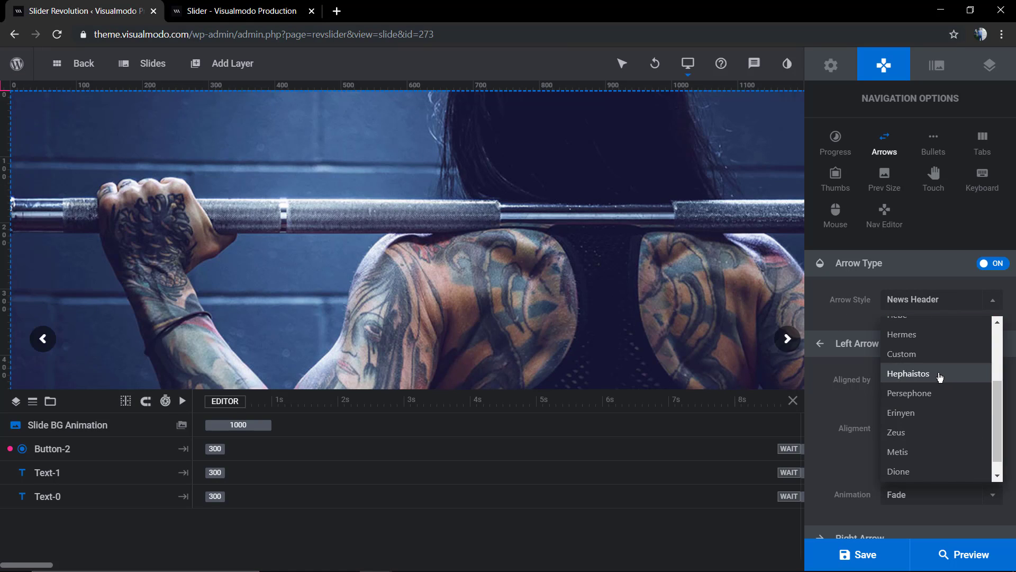
{"action": "left_click", "coordinate": [947, 413]}
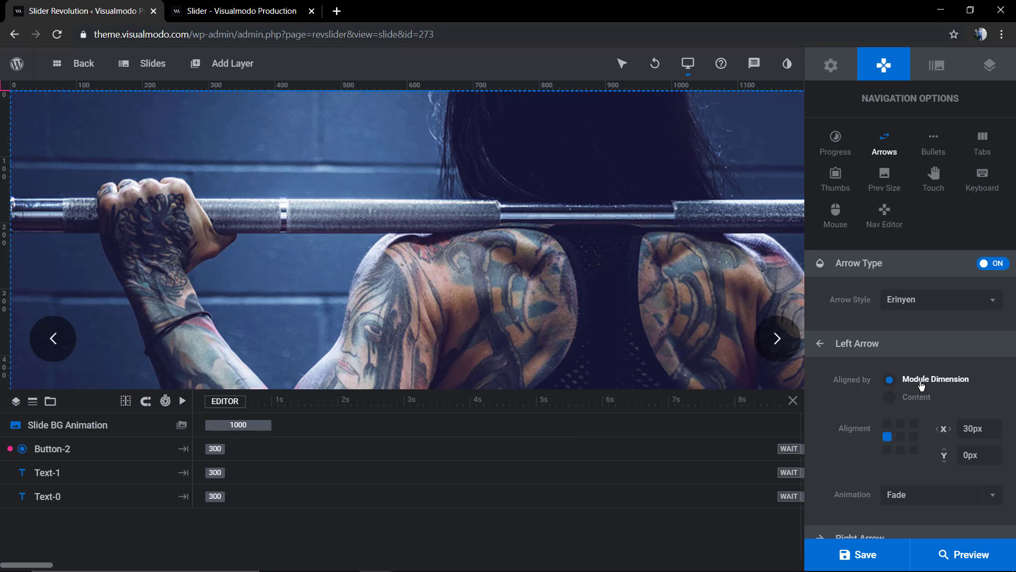
Align the left arrow by Module Dimension at the middle-left position with 0px X and Y offsets
{"action": "left_click", "coordinate": [913, 400]}
{"action": "left_click", "coordinate": [923, 379]}
{"action": "scroll", "coordinate": [878, 391], "scroll_direction": "down", "scroll_amount": 3}
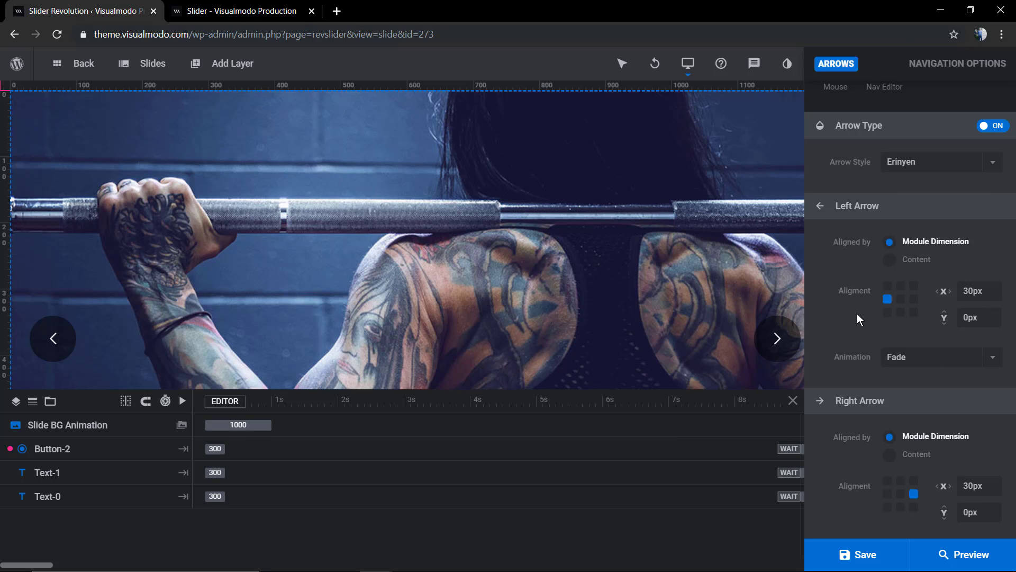
{"action": "left_click", "coordinate": [900, 299]}
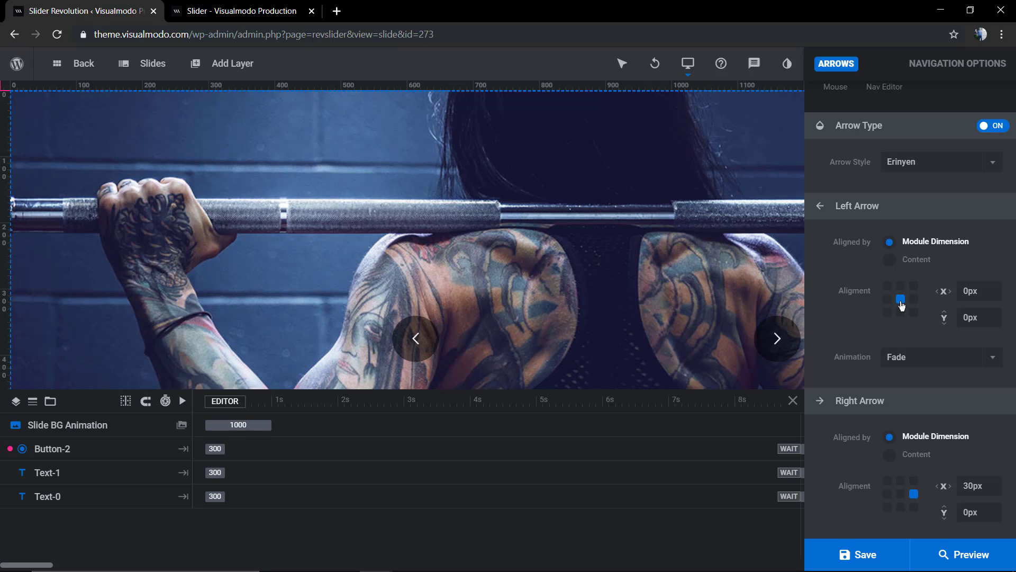
{"action": "left_click", "coordinate": [888, 301]}
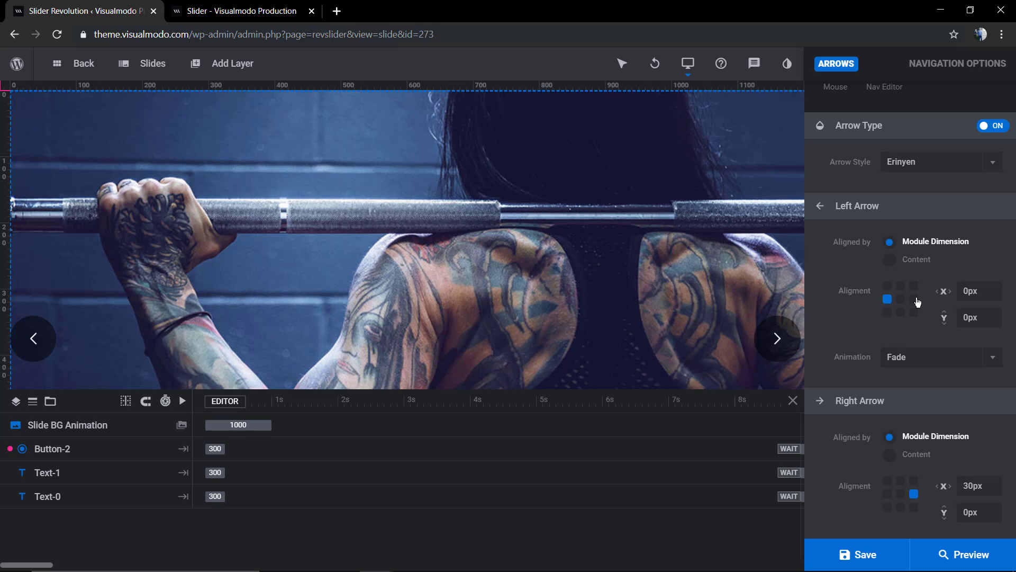
{"action": "left_click", "coordinate": [914, 299]}
{"action": "left_click", "coordinate": [888, 300]}
Try another animation for the left arrow and set it back to Fade
{"action": "left_click", "coordinate": [937, 360]}
{"action": "left_click", "coordinate": [940, 404]}
{"action": "left_click", "coordinate": [934, 357]}
{"action": "scroll", "coordinate": [923, 391], "scroll_direction": "up", "scroll_amount": 1}
{"action": "left_click", "coordinate": [911, 382]}
Review the arrows' Right Arrow and Visibility settings
{"action": "scroll", "coordinate": [881, 399], "scroll_direction": "down", "scroll_amount": 3}
{"action": "scroll", "coordinate": [871, 377], "scroll_direction": "up", "scroll_amount": 3}
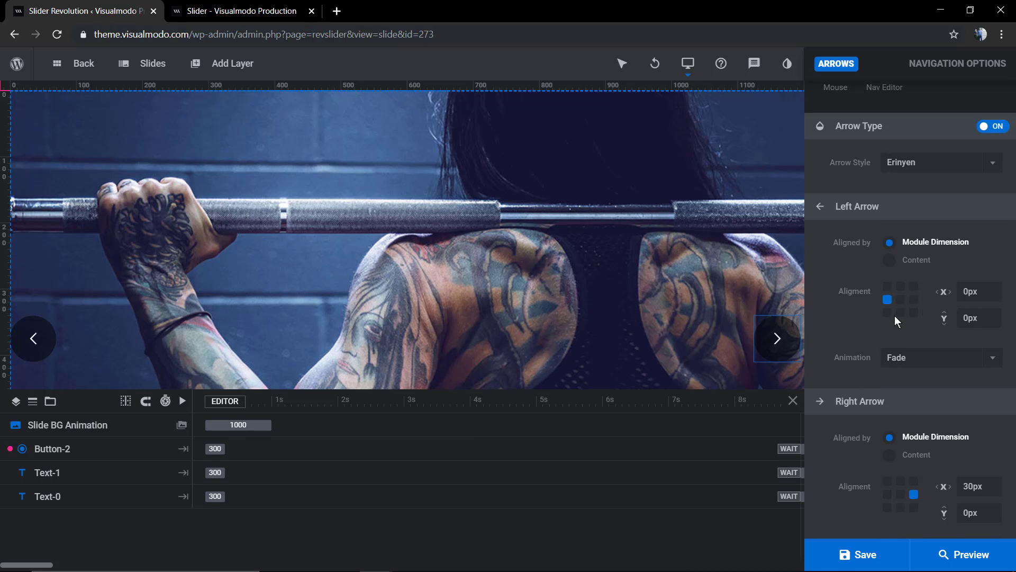
{"action": "scroll", "coordinate": [865, 394], "scroll_direction": "down", "scroll_amount": 5}
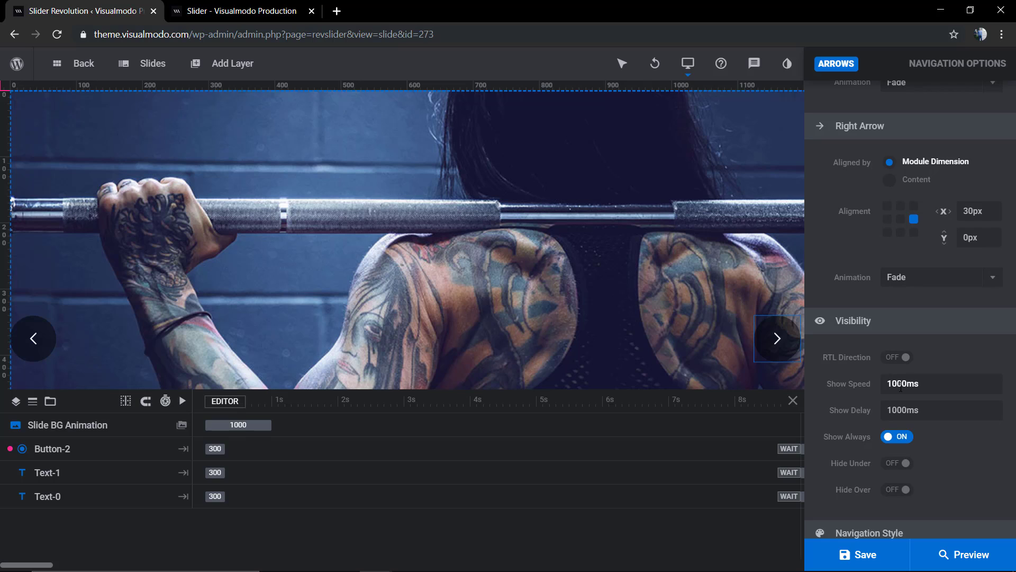
Try the Hide Under and Hide Over visibility options for the arrows and switch both back off
{"action": "scroll", "coordinate": [902, 386], "scroll_direction": "down", "scroll_amount": 3}
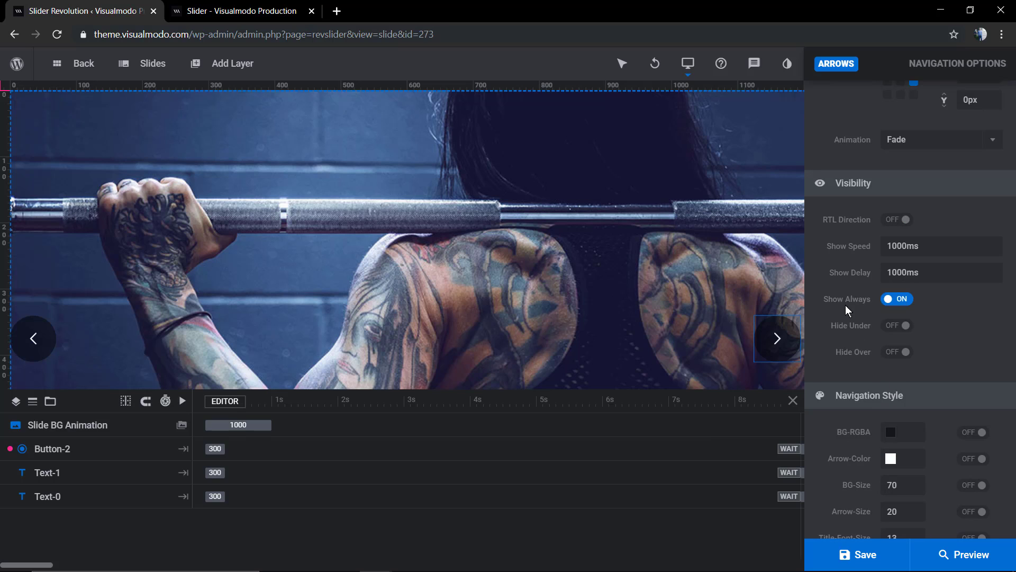
{"action": "left_click", "coordinate": [901, 328]}
{"action": "left_click", "coordinate": [902, 326]}
{"action": "left_click", "coordinate": [903, 352]}
{"action": "left_click", "coordinate": [900, 352]}
Try the red preset and purple #3815a3 as the arrows' BG-RGBA color, and leave the page without saving
{"action": "scroll", "coordinate": [842, 429], "scroll_direction": "down", "scroll_amount": 3}
{"action": "left_click", "coordinate": [905, 301]}
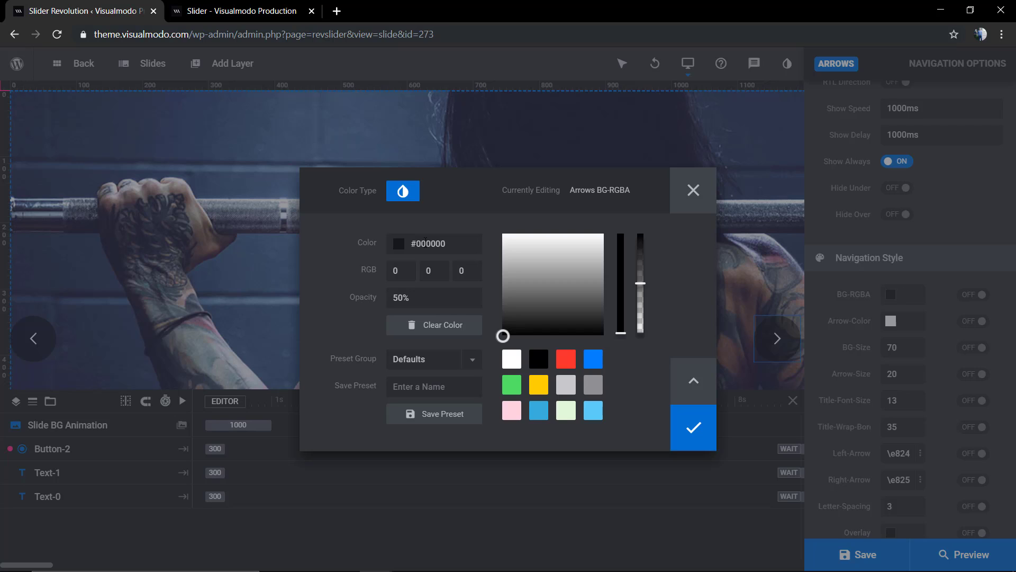
{"action": "left_click", "coordinate": [565, 360]}
{"action": "right_click", "coordinate": [565, 360]}
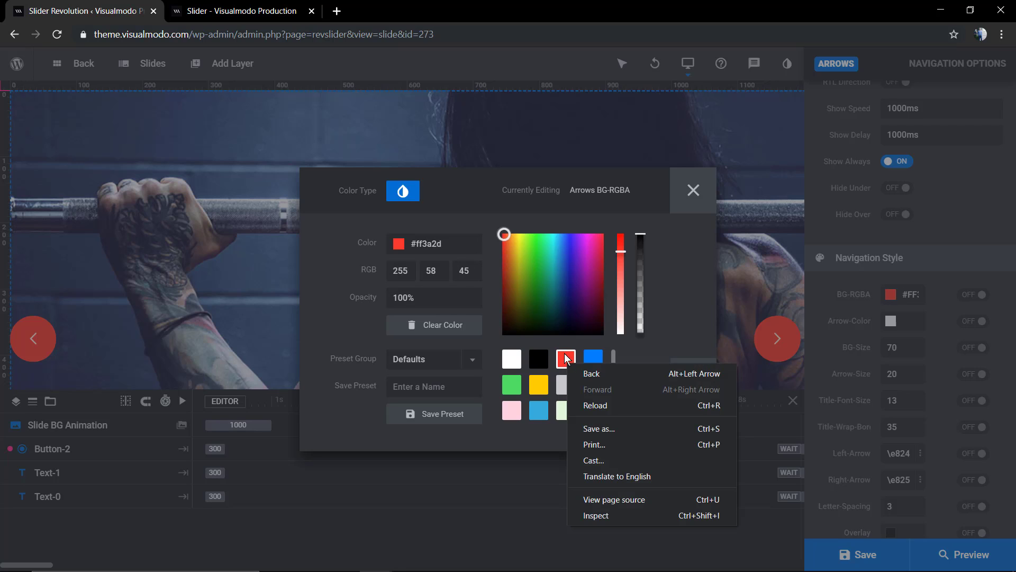
{"action": "left_click_drag", "start_coordinate": [536, 272], "coordinate": [575, 271]}
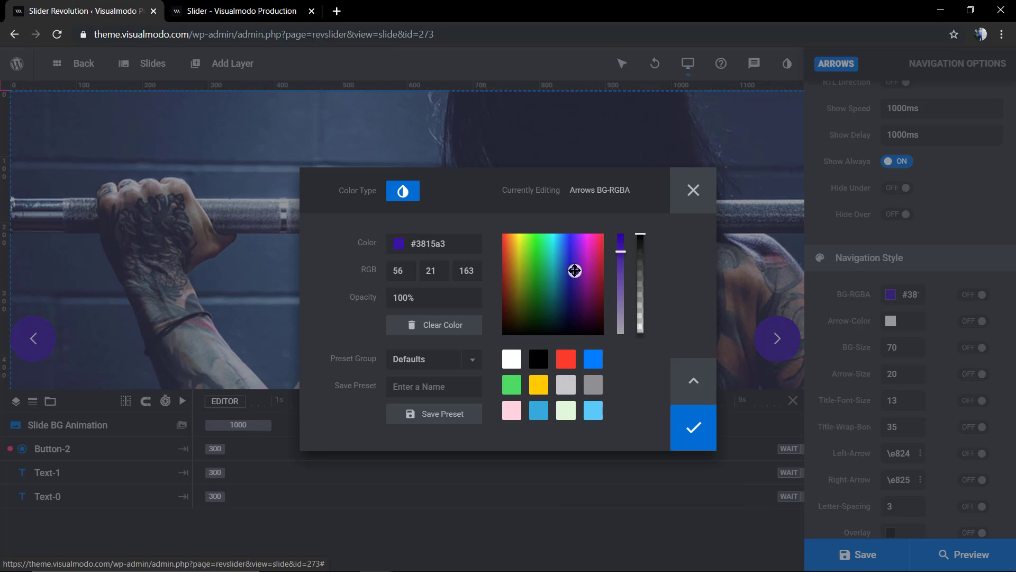
{"action": "left_click", "coordinate": [575, 271]}
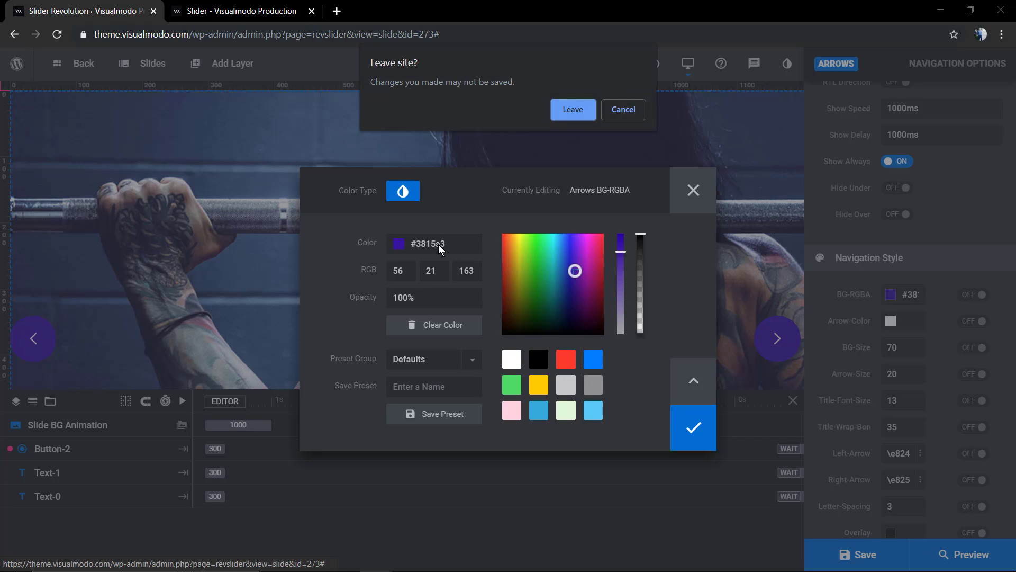
{"action": "left_click", "coordinate": [553, 110]}
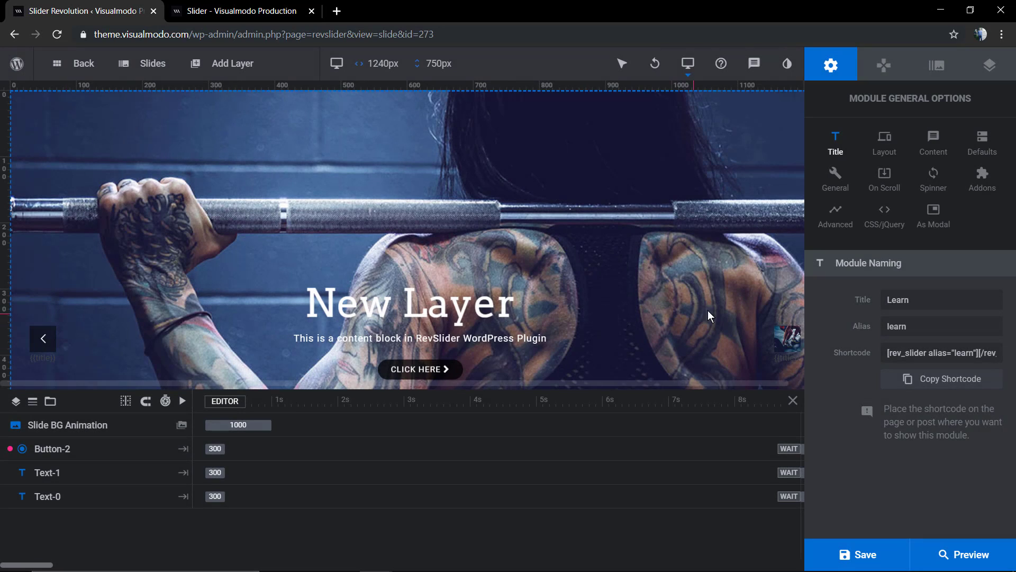
Examine the arrows' Left Arrow, Right Arrow, Visibility and Global Style Presets settings
{"action": "left_click", "coordinate": [782, 341]}
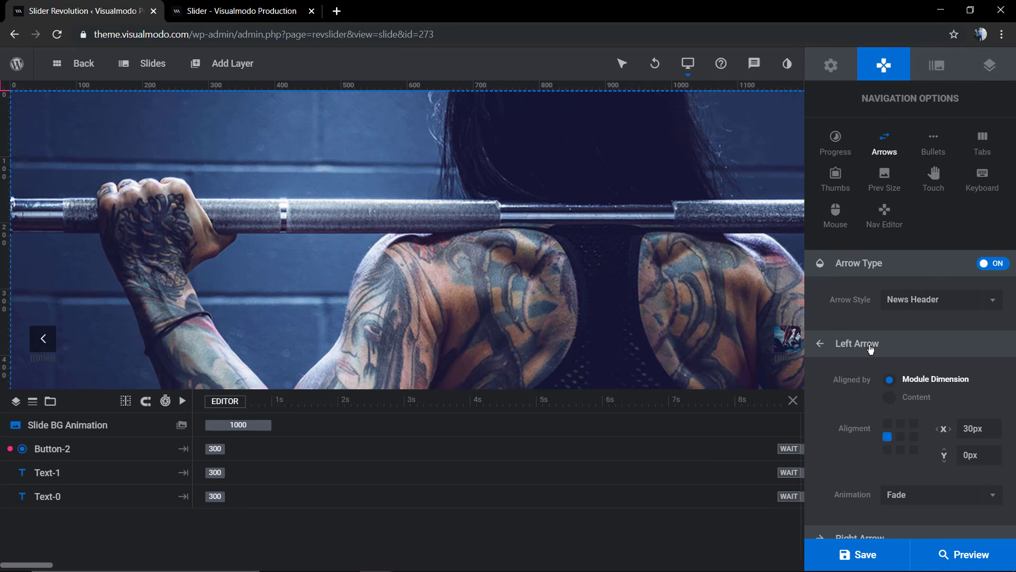
{"action": "scroll", "coordinate": [869, 346], "scroll_direction": "down", "scroll_amount": 5}
{"action": "scroll", "coordinate": [869, 349], "scroll_direction": "down", "scroll_amount": 5}
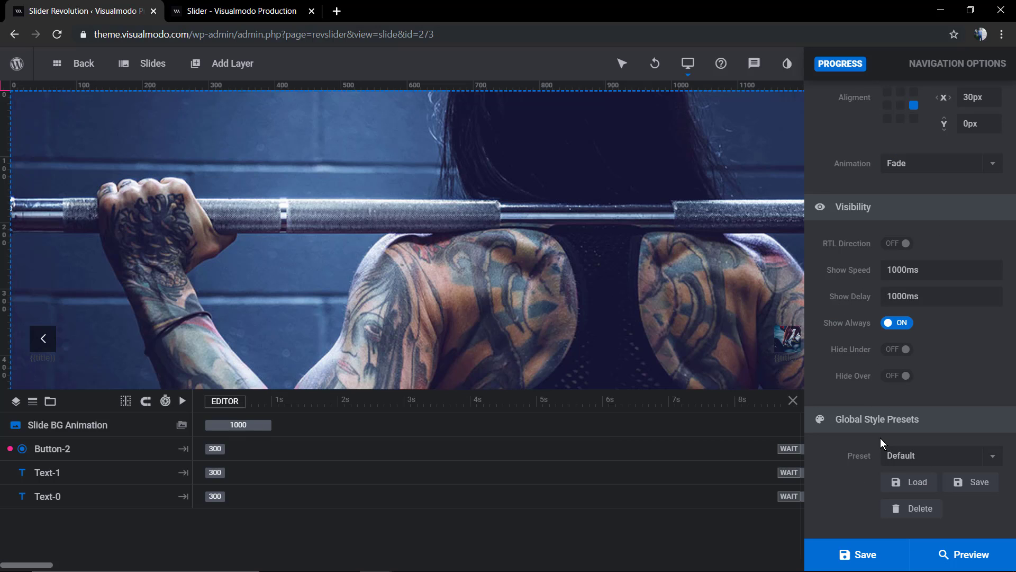
{"action": "left_click", "coordinate": [974, 463]}
{"action": "left_click", "coordinate": [974, 464]}
{"action": "scroll", "coordinate": [855, 412], "scroll_direction": "up", "scroll_amount": 2}
{"action": "scroll", "coordinate": [857, 397], "scroll_direction": "down", "scroll_amount": 2}
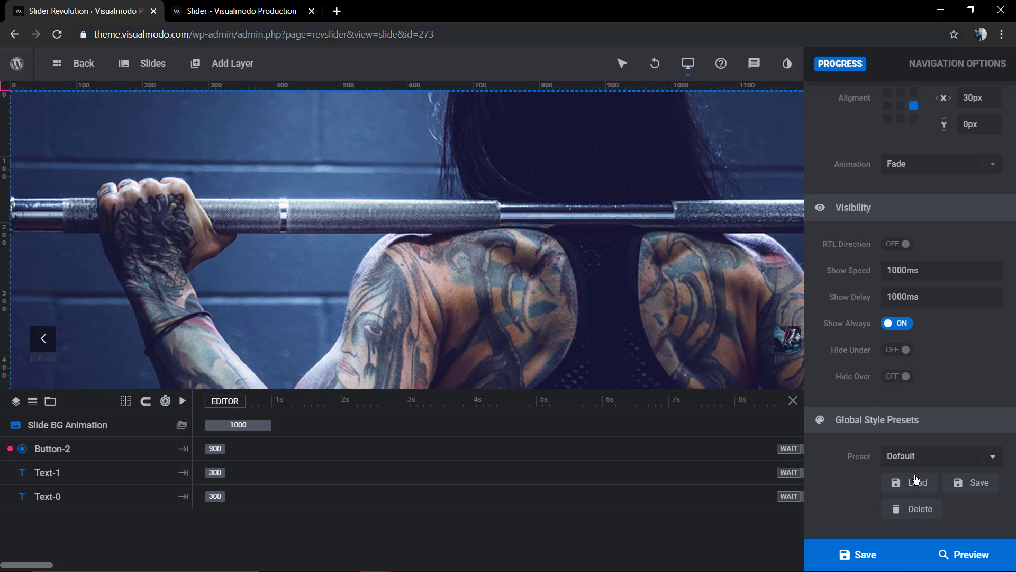
{"action": "scroll", "coordinate": [913, 331], "scroll_direction": "up", "scroll_amount": 2}
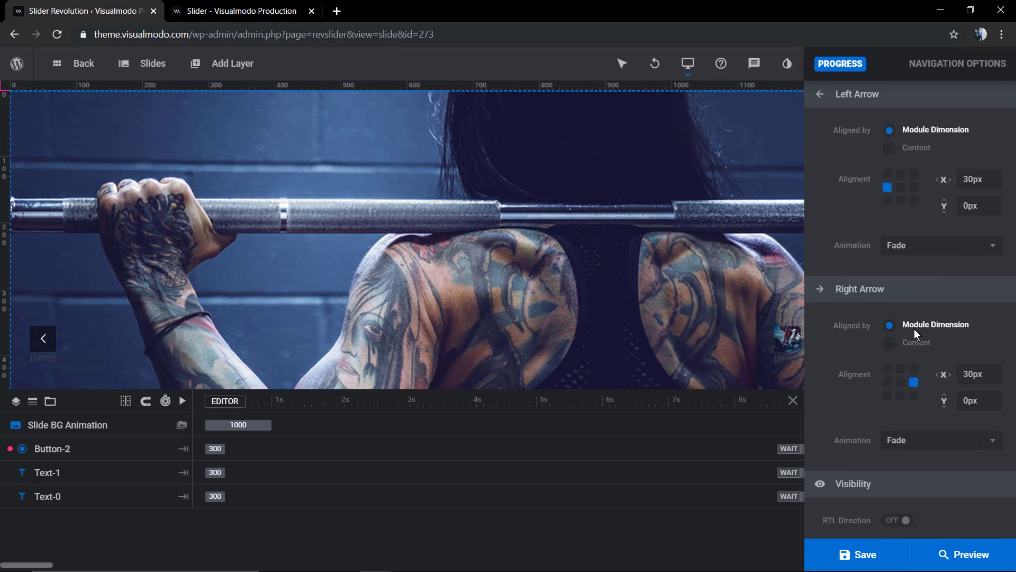
{"action": "scroll", "coordinate": [914, 328], "scroll_direction": "down", "scroll_amount": 2}
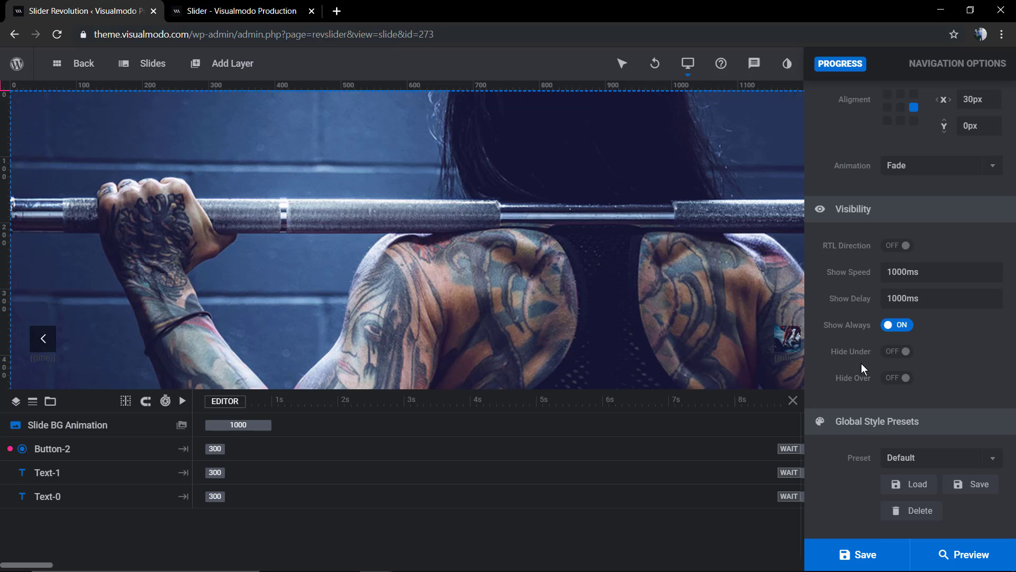
{"action": "scroll", "coordinate": [862, 350], "scroll_direction": "up", "scroll_amount": 3}
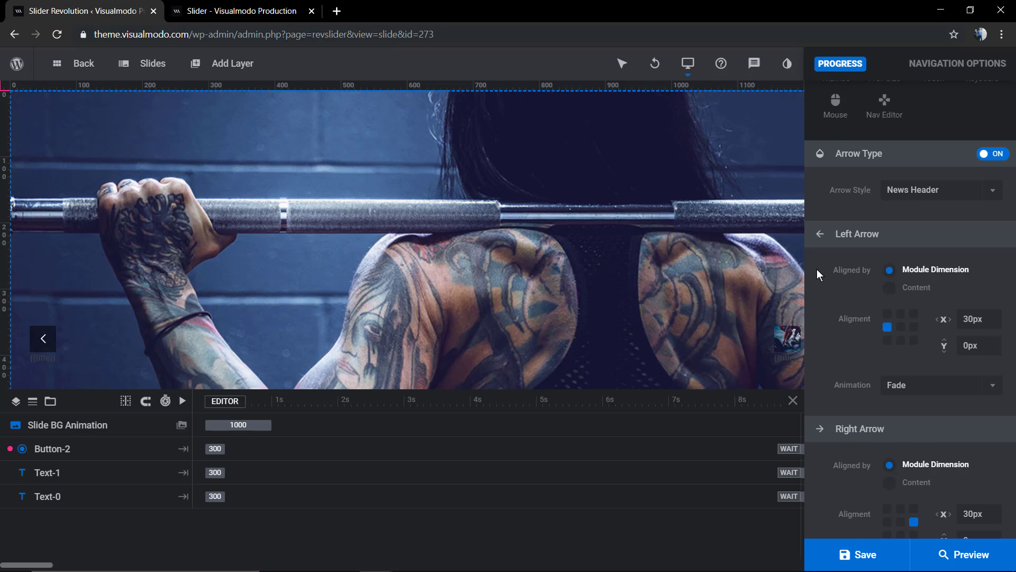
{"action": "scroll", "coordinate": [817, 269], "scroll_direction": "up", "scroll_amount": 2}
{"action": "scroll", "coordinate": [856, 256], "scroll_direction": "down", "scroll_amount": 3}
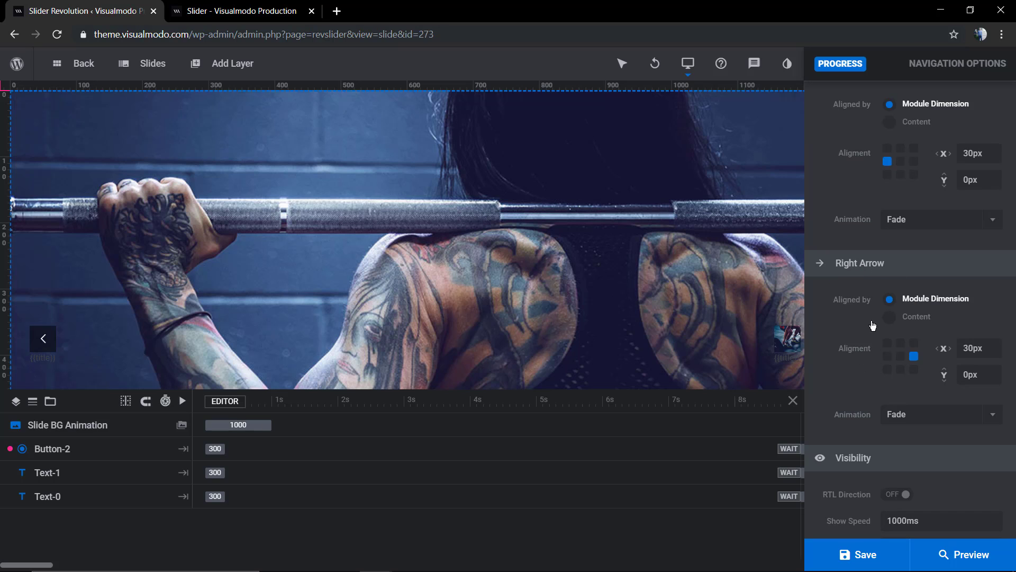
Try aligning the right arrow by Content, return it to Module Dimension, and keep the left arrow's animation at Fade
{"action": "left_click", "coordinate": [789, 337]}
{"action": "left_click", "coordinate": [914, 323]}
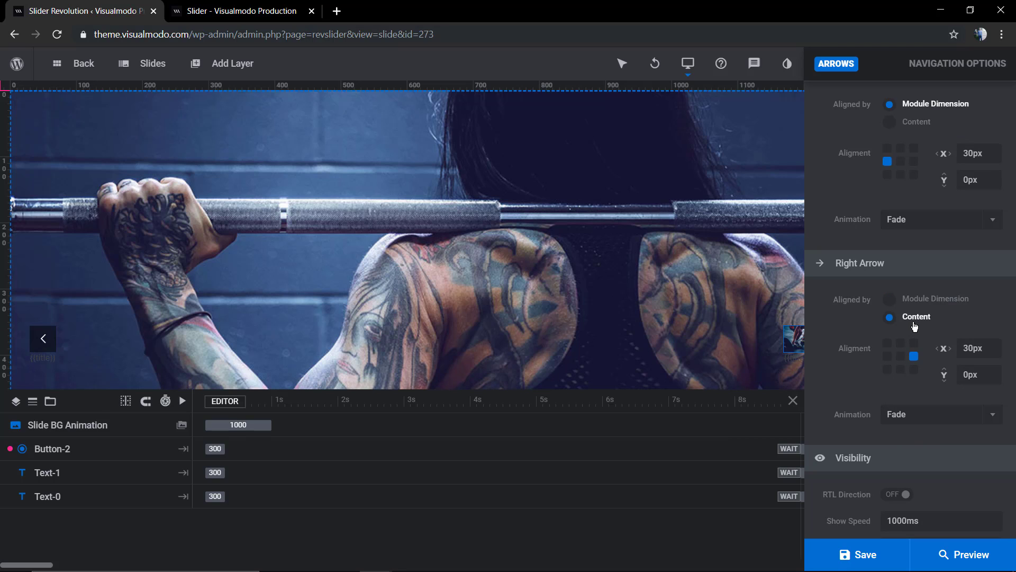
{"action": "left_click", "coordinate": [908, 299]}
{"action": "scroll", "coordinate": [907, 310], "scroll_direction": "up", "scroll_amount": 3}
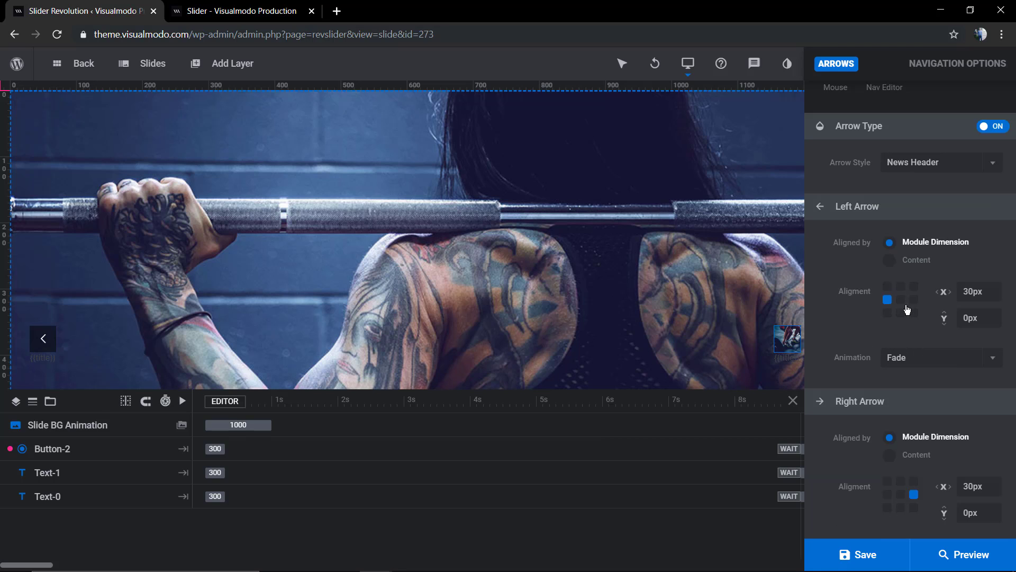
{"action": "left_click", "coordinate": [944, 365]}
{"action": "left_click", "coordinate": [948, 384]}
Set the arrow style to Zeus
{"action": "scroll", "coordinate": [913, 291], "scroll_direction": "up", "scroll_amount": 3}
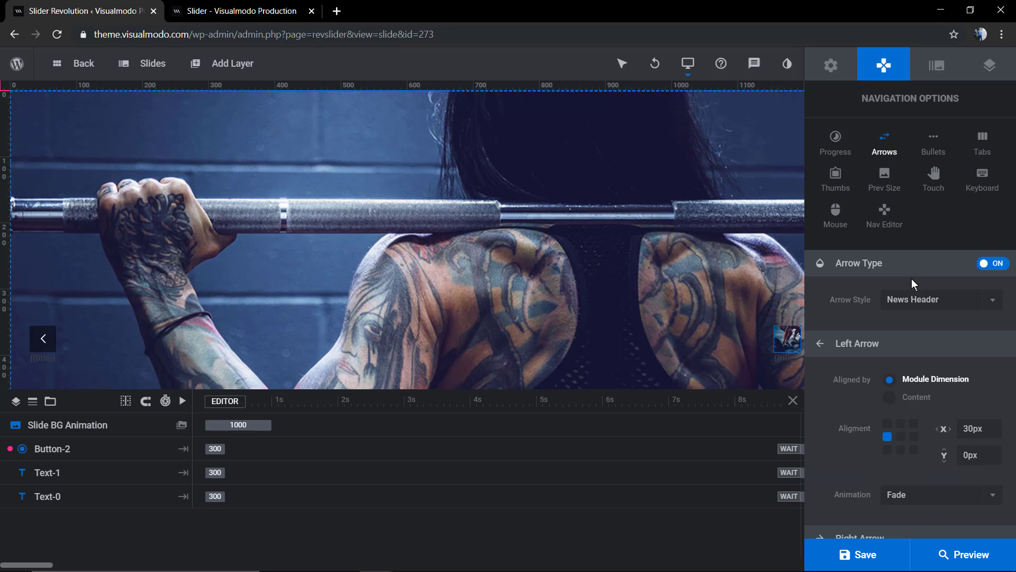
{"action": "left_click", "coordinate": [921, 300]}
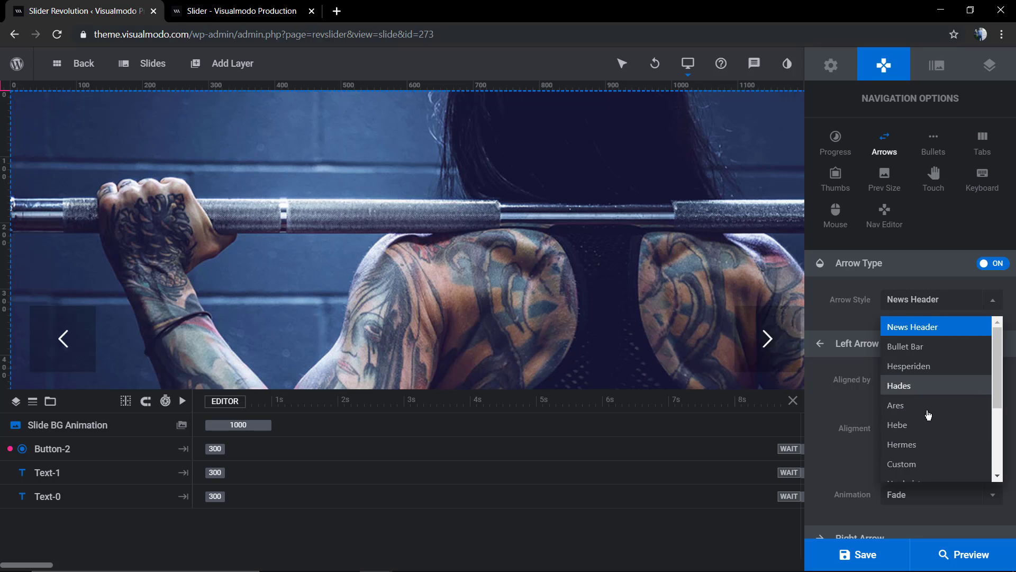
{"action": "scroll", "coordinate": [931, 445], "scroll_direction": "down", "scroll_amount": 2}
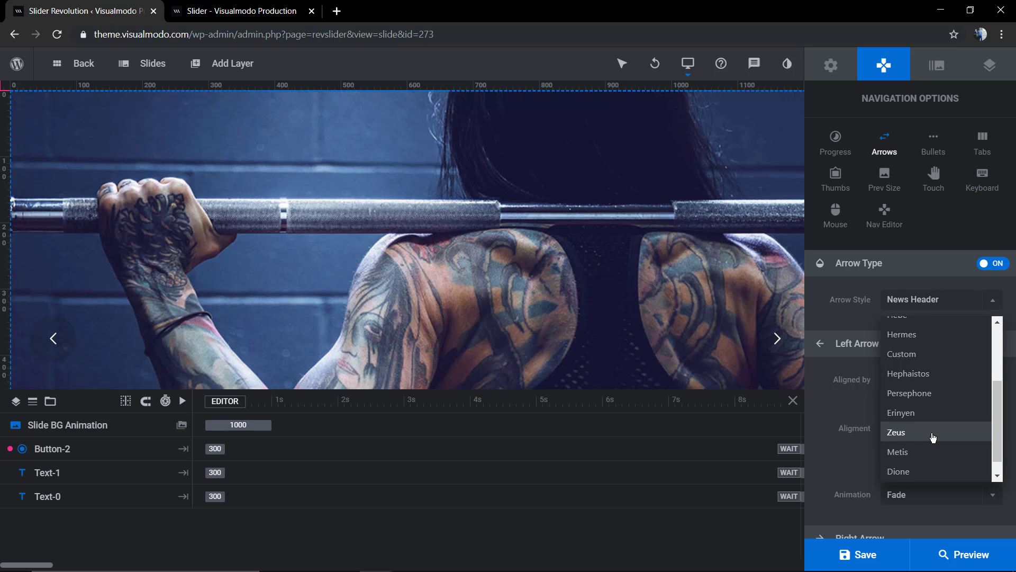
{"action": "left_click", "coordinate": [932, 437]}
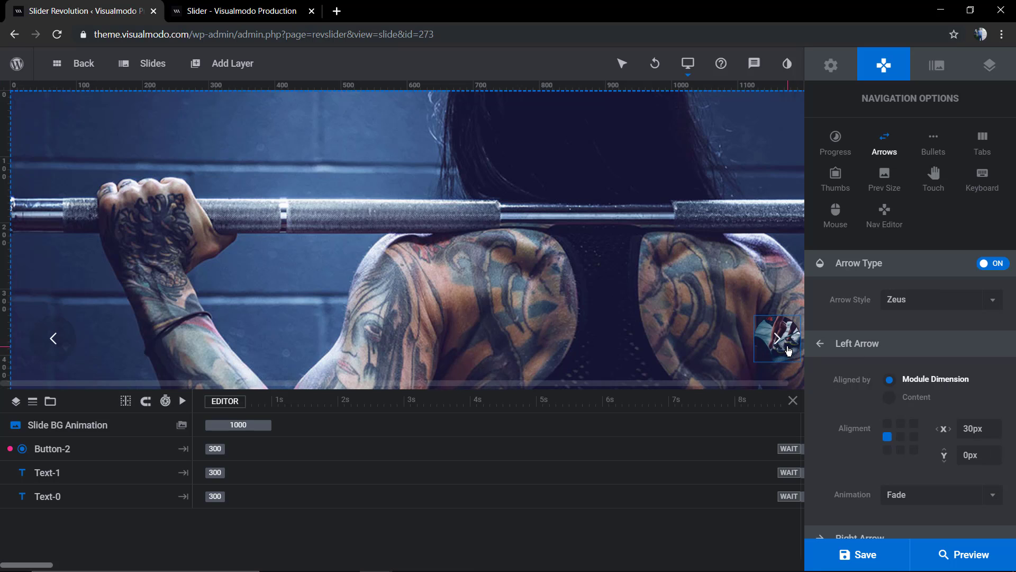
Try enabling the BG-Size option in the arrows' Navigation Style and turn it back off
{"action": "scroll", "coordinate": [894, 405], "scroll_direction": "down", "scroll_amount": 10}
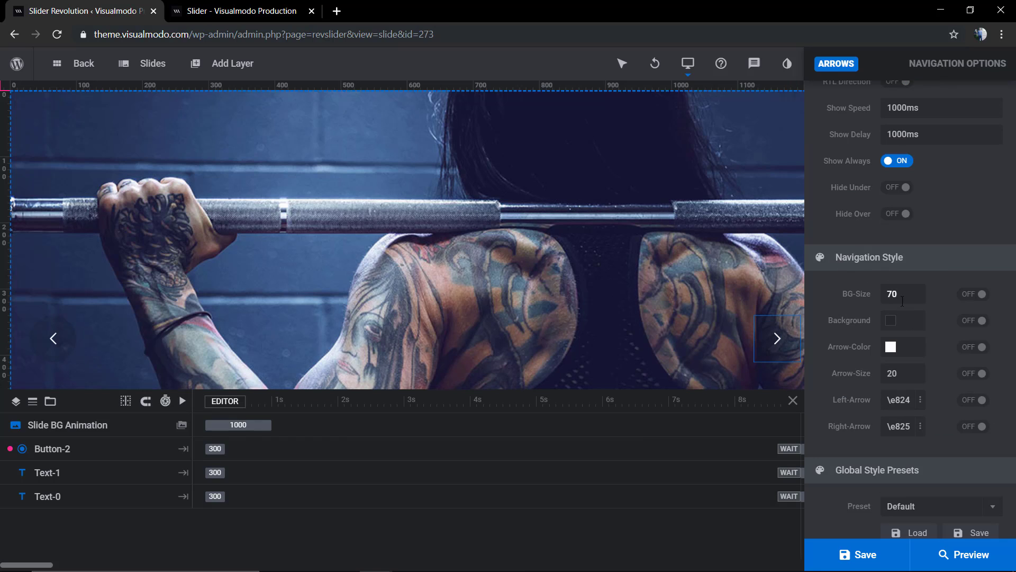
{"action": "double_click", "coordinate": [903, 294]}
{"action": "left_click", "coordinate": [974, 296]}
{"action": "right_click", "coordinate": [975, 299]}
{"action": "key", "text": "Escape"}
{"action": "left_click", "coordinate": [965, 298]}
{"action": "scroll", "coordinate": [955, 301], "scroll_direction": "down", "scroll_amount": 3}
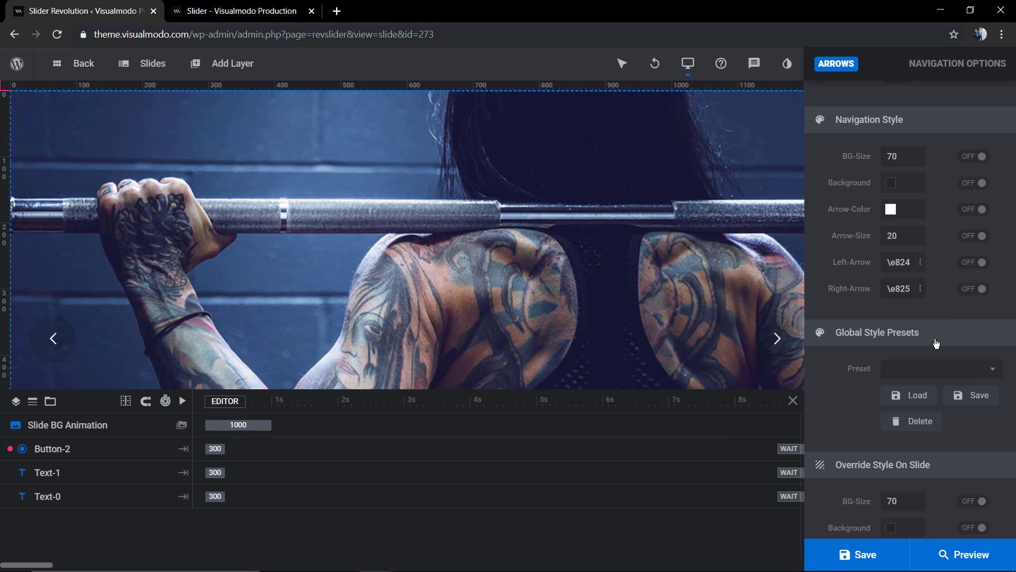
{"action": "scroll", "coordinate": [908, 368], "scroll_direction": "down", "scroll_amount": 2}
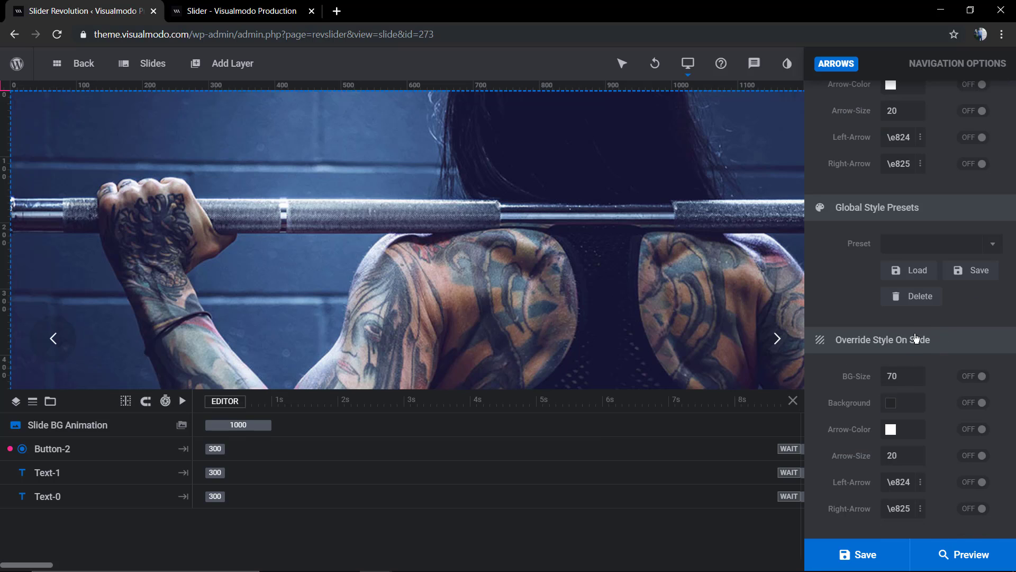
{"action": "left_click", "coordinate": [936, 249]}
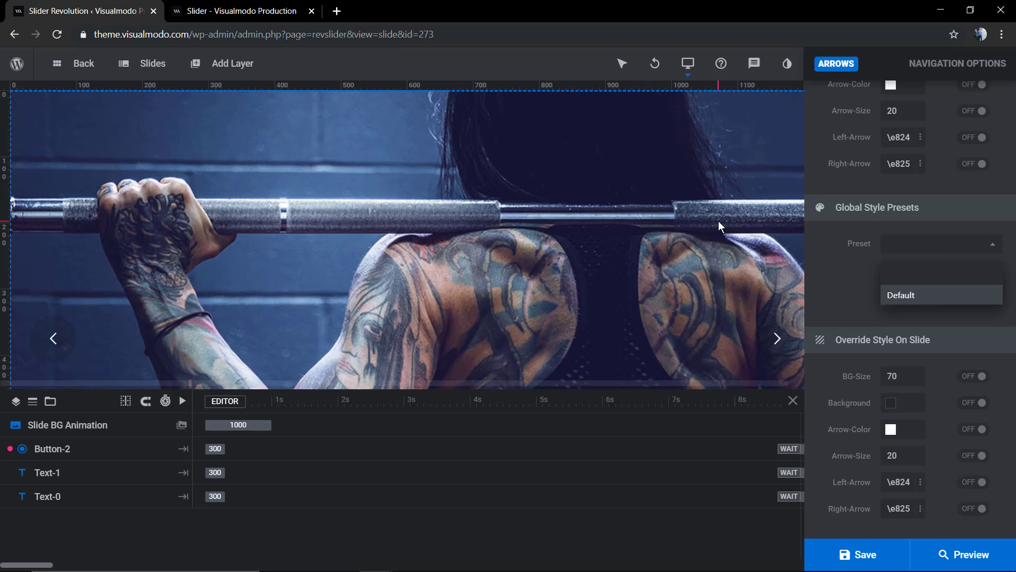
{"action": "type", "text": "my a"}
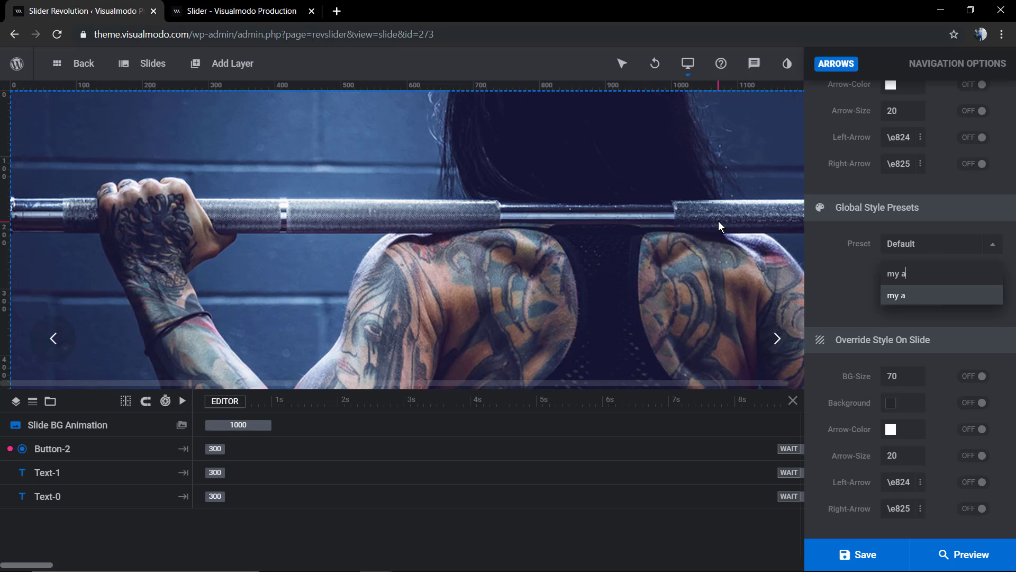
{"action": "type", "text": "rrows"}
{"action": "left_click", "coordinate": [842, 269]}
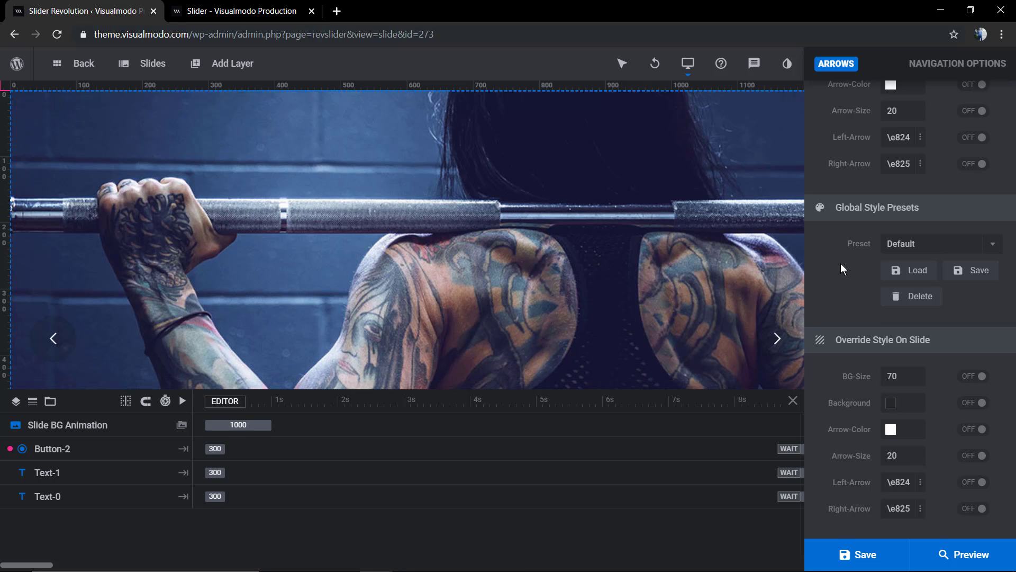
Save the arrow settings as a new global style preset named "Arrow Style 1"
{"action": "left_click", "coordinate": [935, 245]}
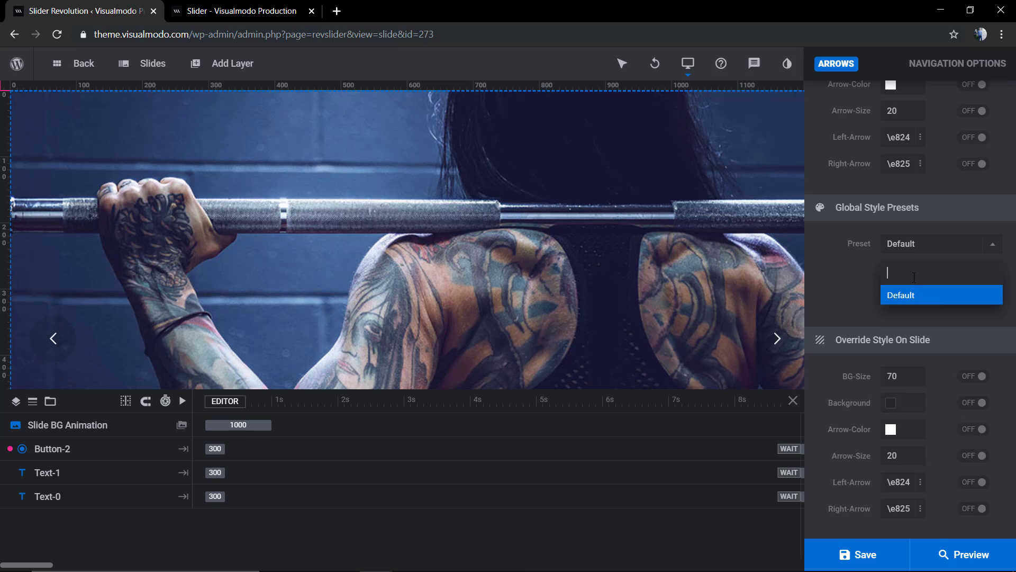
{"action": "type", "text": "Arrow Style 1"}
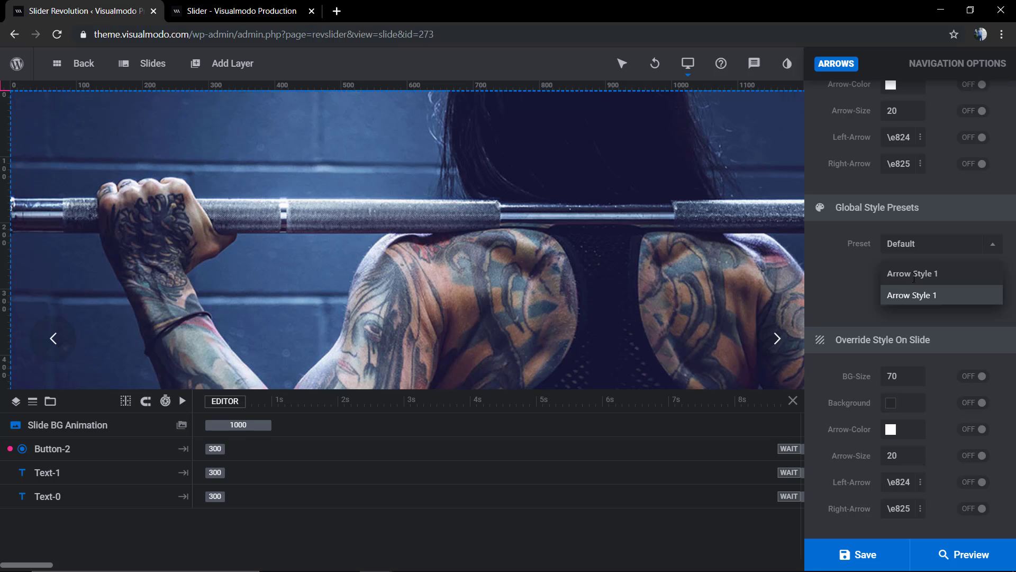
{"action": "left_click", "coordinate": [915, 294]}
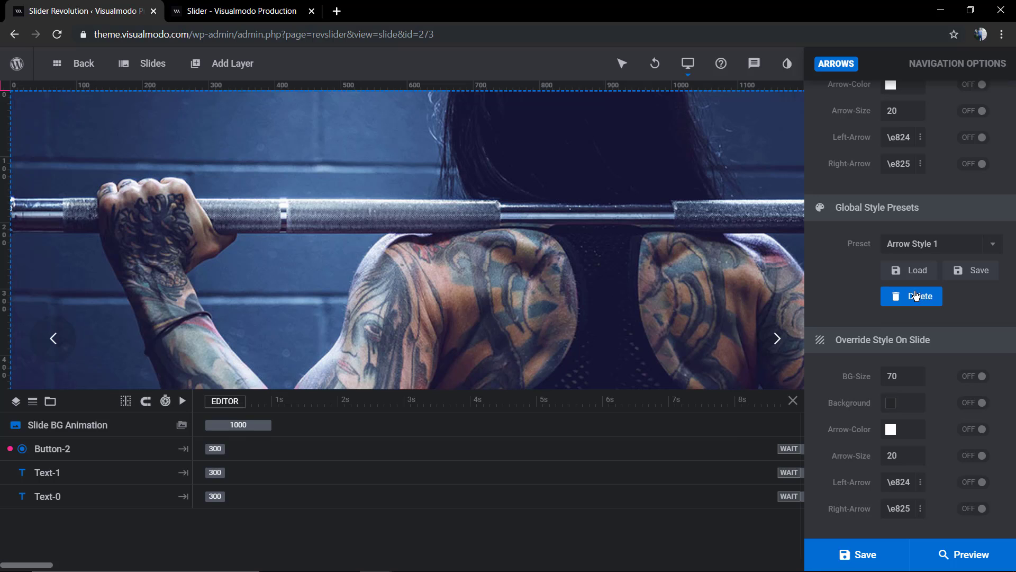
{"action": "left_click", "coordinate": [971, 271]}
Set the arrows' Background color to a dark blue picked from the blue range and save the slider
{"action": "scroll", "coordinate": [873, 301], "scroll_direction": "up", "scroll_amount": 10}
{"action": "scroll", "coordinate": [879, 297], "scroll_direction": "down", "scroll_amount": 5}
{"action": "scroll", "coordinate": [874, 302], "scroll_direction": "down", "scroll_amount": 5}
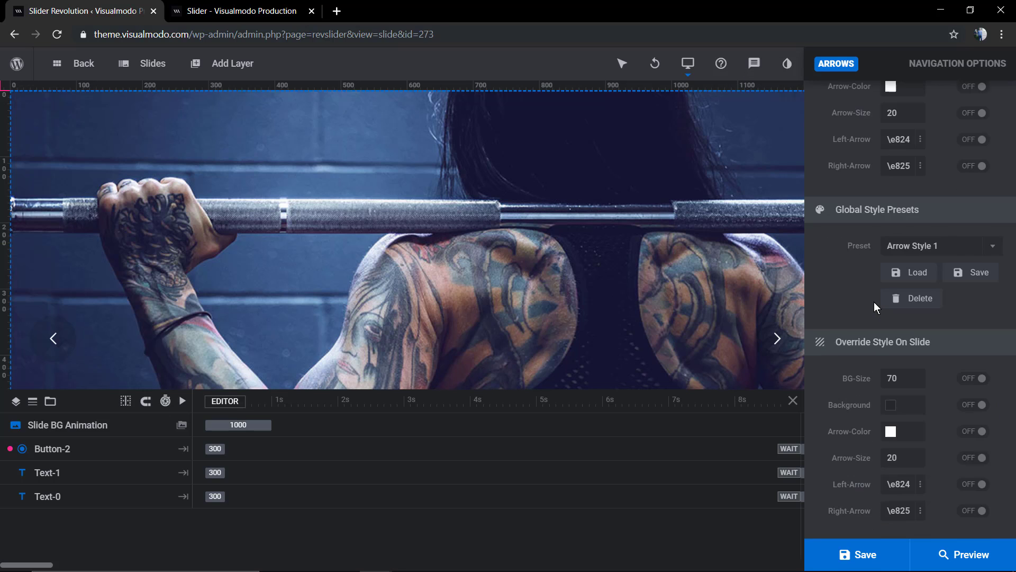
{"action": "scroll", "coordinate": [874, 301], "scroll_direction": "up", "scroll_amount": 5}
{"action": "left_click", "coordinate": [919, 342]}
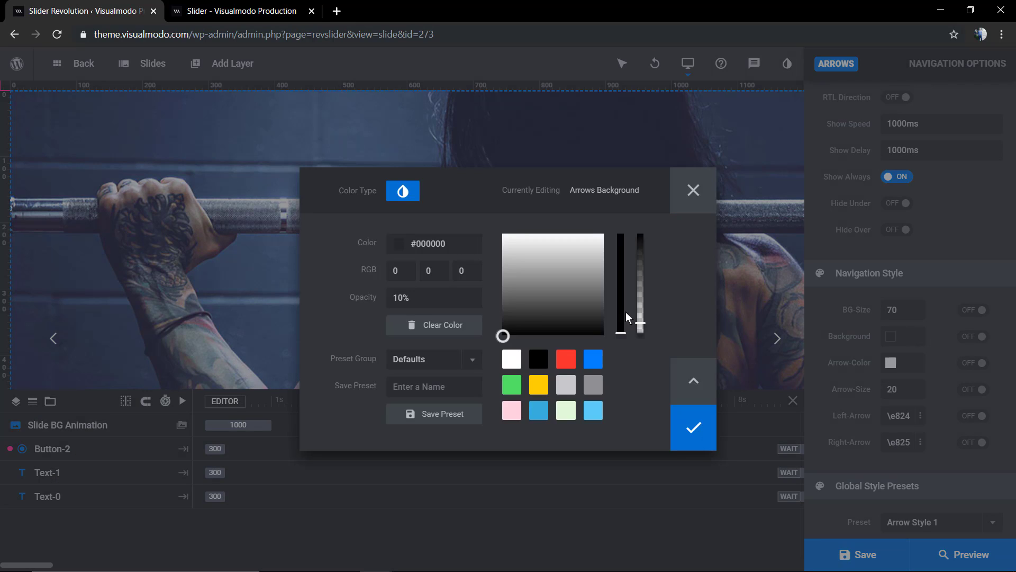
{"action": "left_click", "coordinate": [593, 360]}
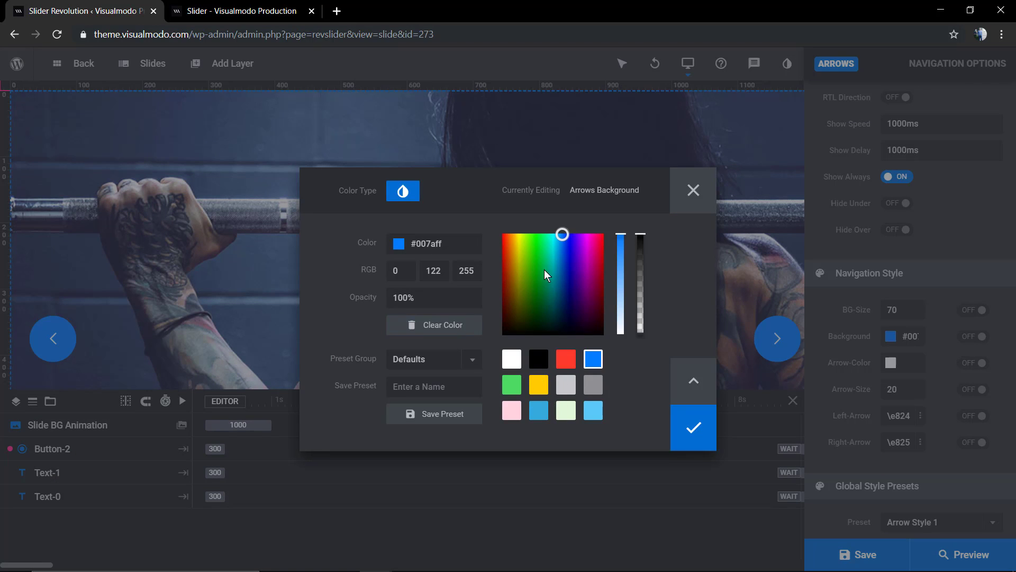
{"action": "left_click_drag", "start_coordinate": [548, 275], "coordinate": [565, 294]}
{"action": "left_click", "coordinate": [701, 442]}
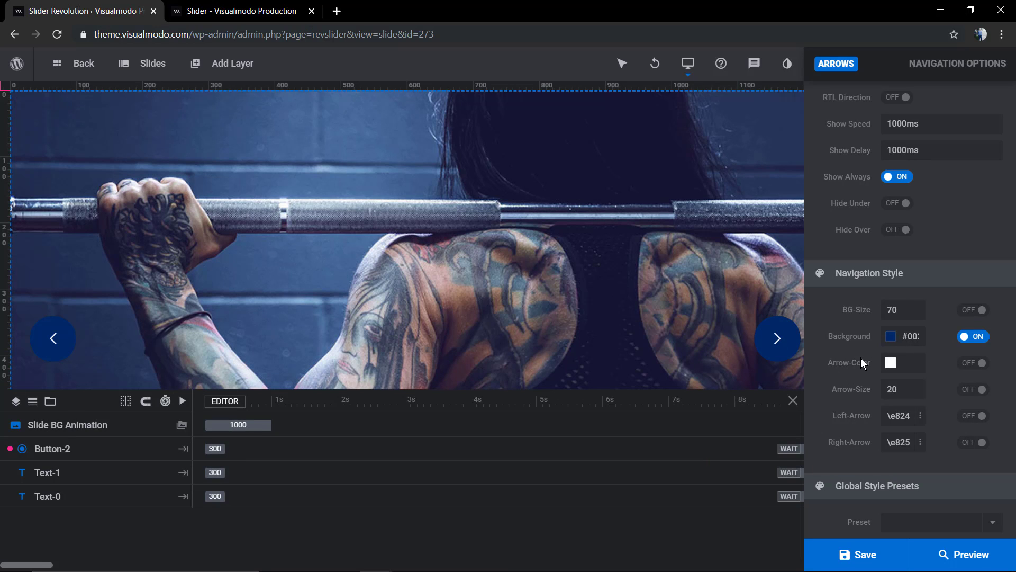
{"action": "left_click", "coordinate": [858, 554]}
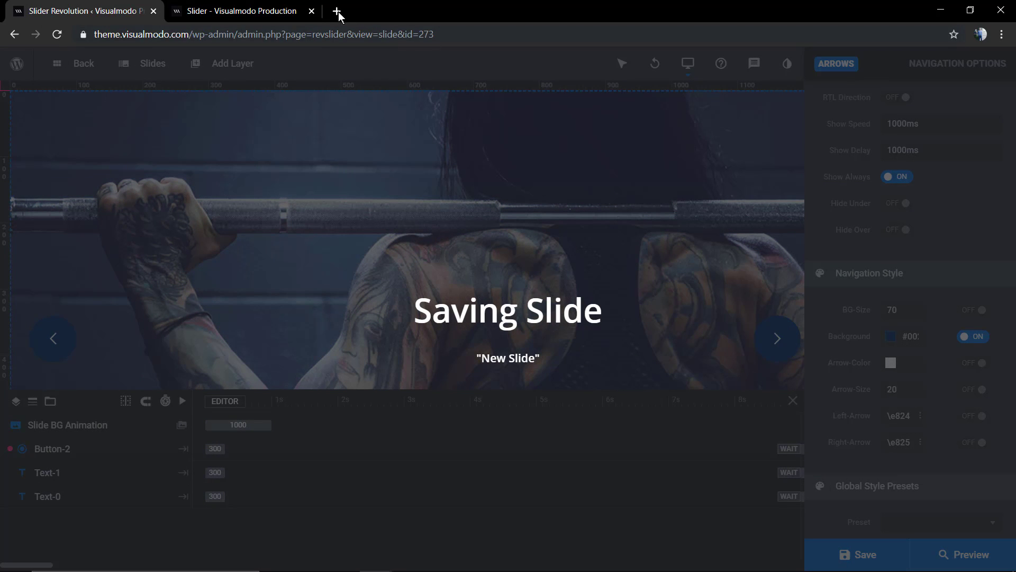
Set the arrow style to Erinyen
{"action": "right_click", "coordinate": [256, 6]}
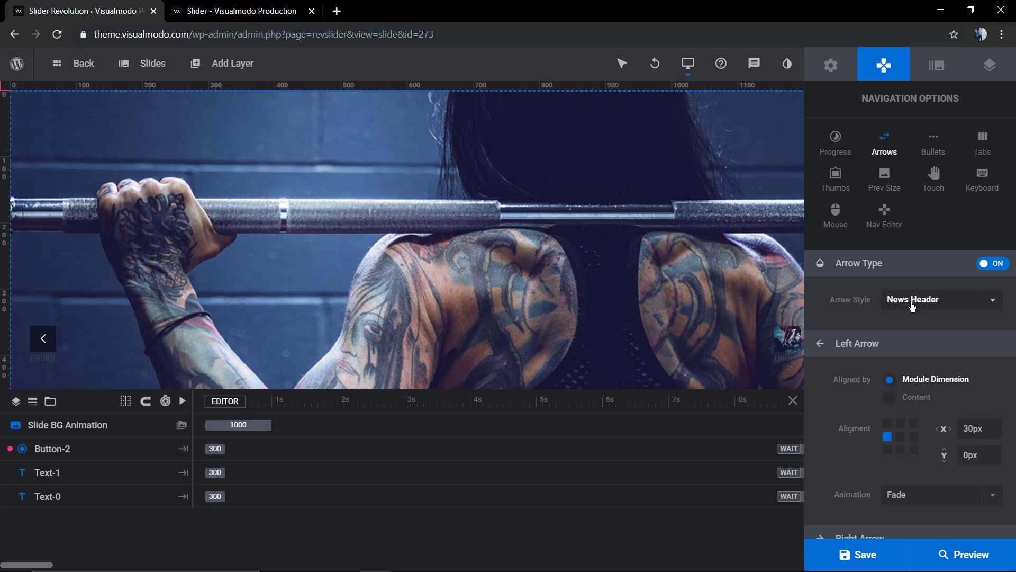
{"action": "left_click", "coordinate": [912, 300]}
{"action": "scroll", "coordinate": [937, 455], "scroll_direction": "down", "scroll_amount": 3}
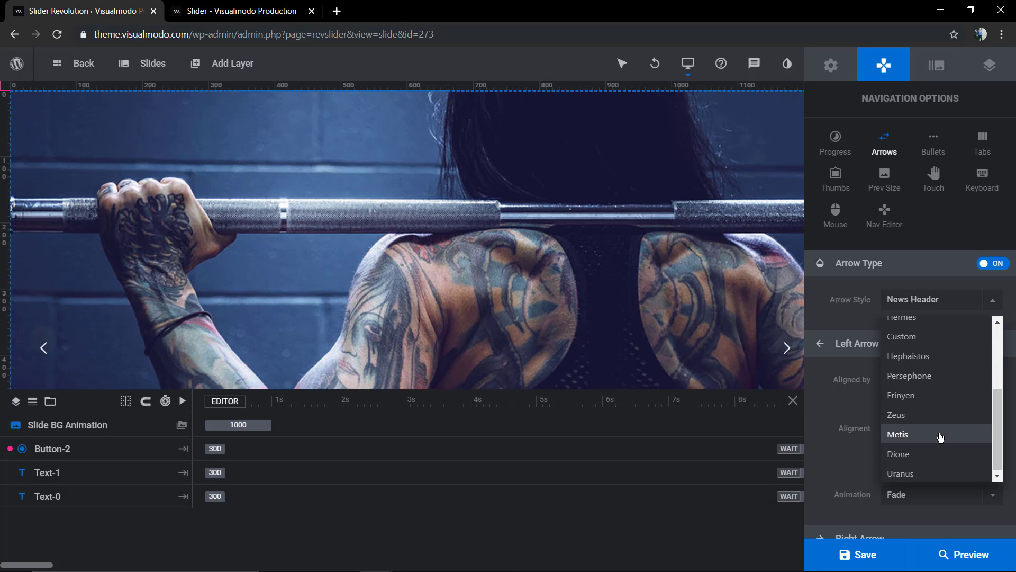
{"action": "left_click", "coordinate": [930, 394]}
Try several icons for the left arrow in Navigation Style, including the double chevron and the solid left-pointing and right-pointing arrows
{"action": "scroll", "coordinate": [863, 395], "scroll_direction": "down", "scroll_amount": 6}
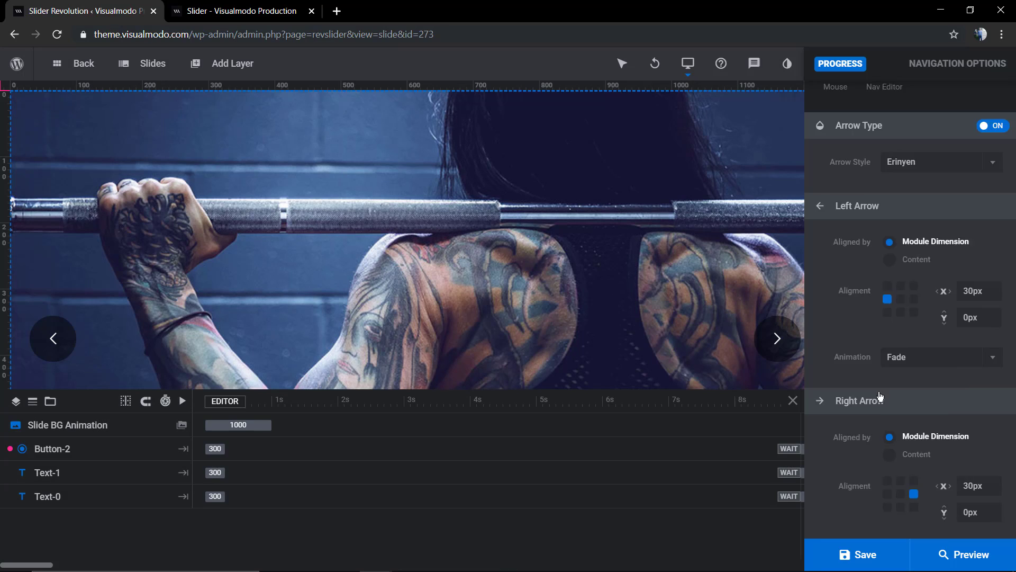
{"action": "scroll", "coordinate": [861, 386], "scroll_direction": "down", "scroll_amount": 8}
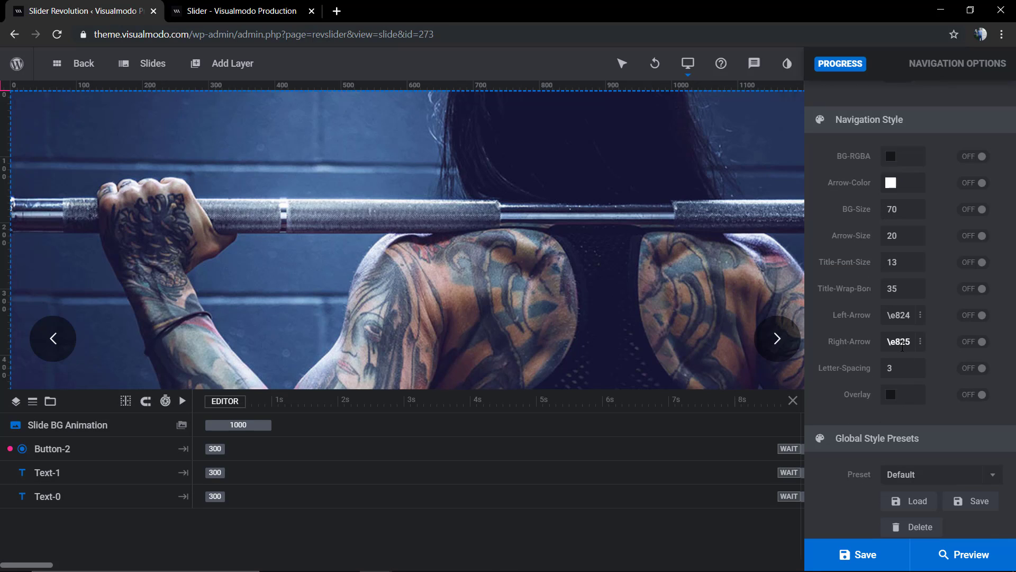
{"action": "left_click", "coordinate": [906, 317]}
{"action": "left_click", "coordinate": [920, 316]}
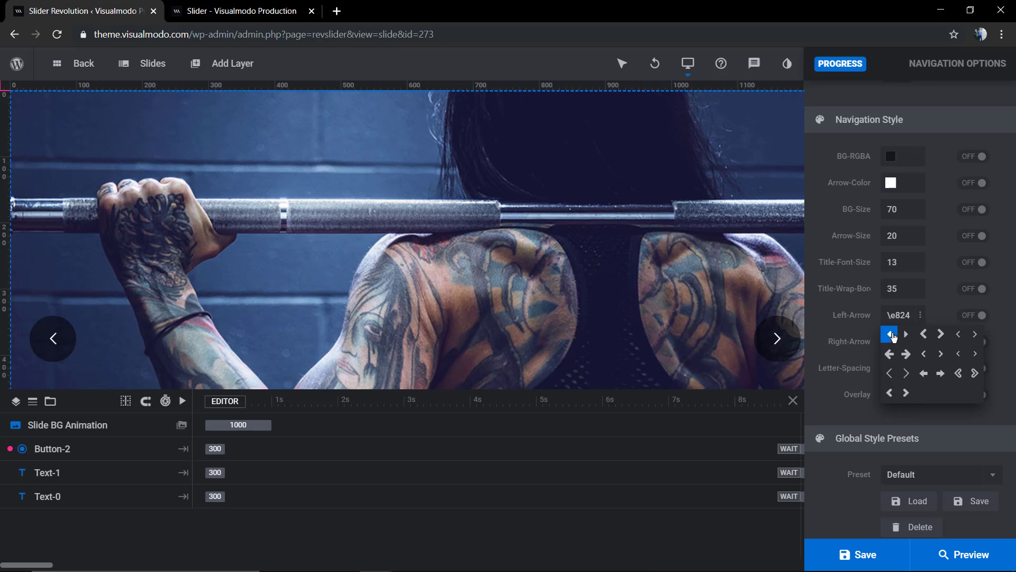
{"action": "left_click", "coordinate": [904, 338]}
{"action": "left_click", "coordinate": [921, 318]}
{"action": "left_click", "coordinate": [973, 375]}
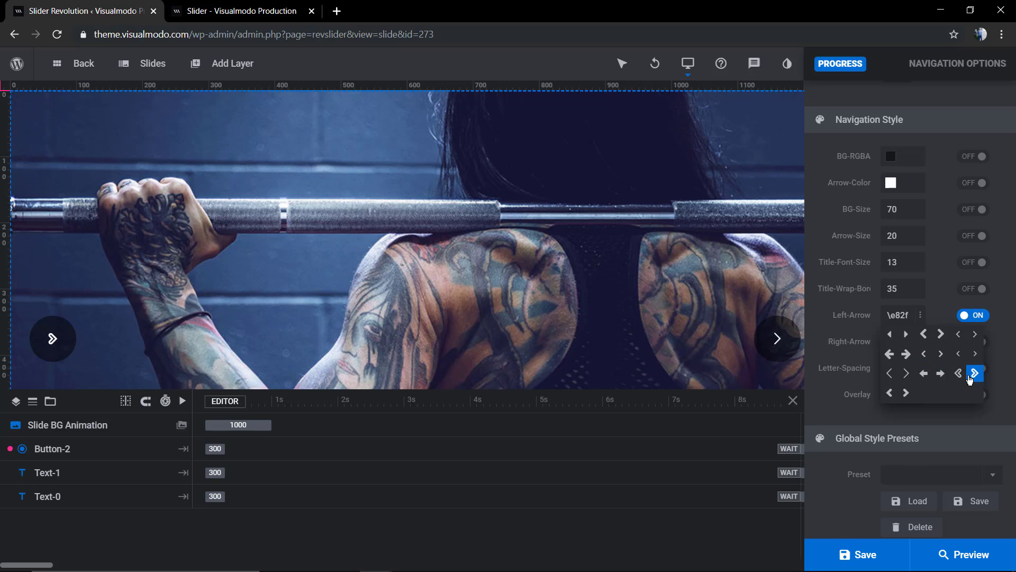
{"action": "left_click", "coordinate": [944, 375]}
{"action": "left_click", "coordinate": [923, 376]}
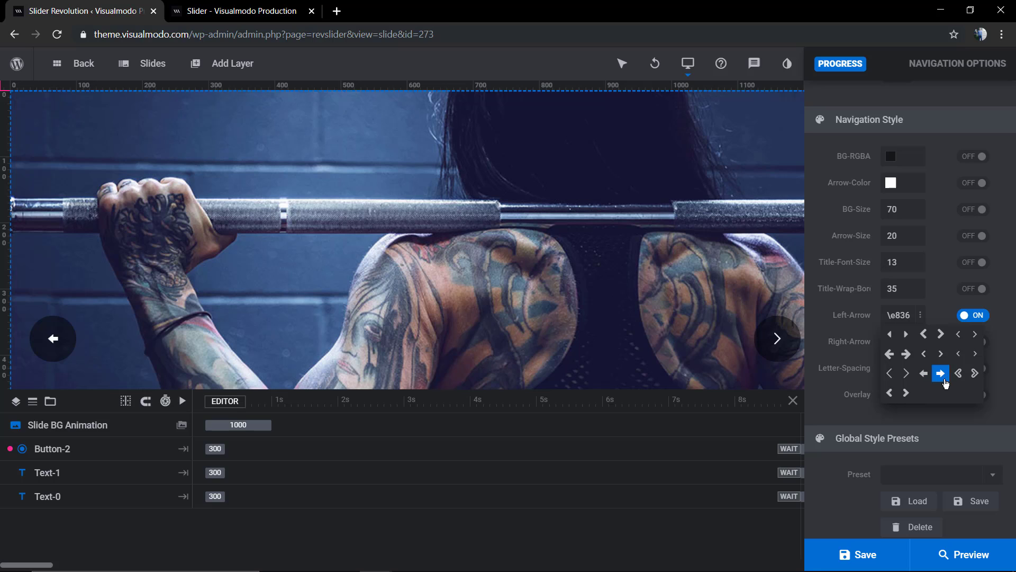
{"action": "left_click", "coordinate": [945, 381]}
Set the Right-Arrow icon in Navigation Style to the right-pointing arrow with code \e81e
{"action": "left_click_drag", "start_coordinate": [883, 339], "coordinate": [904, 338]}
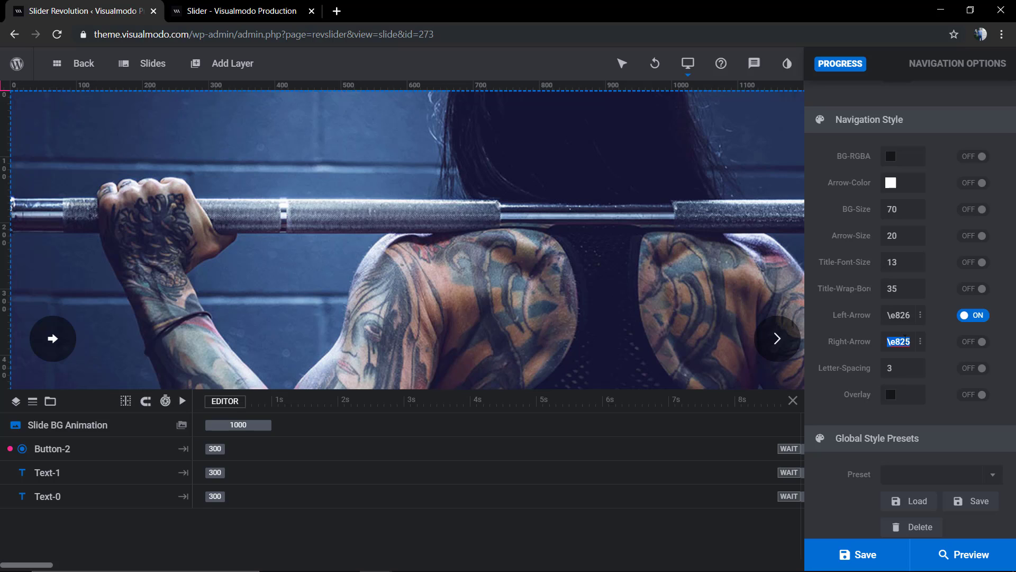
{"action": "left_click", "coordinate": [921, 343]}
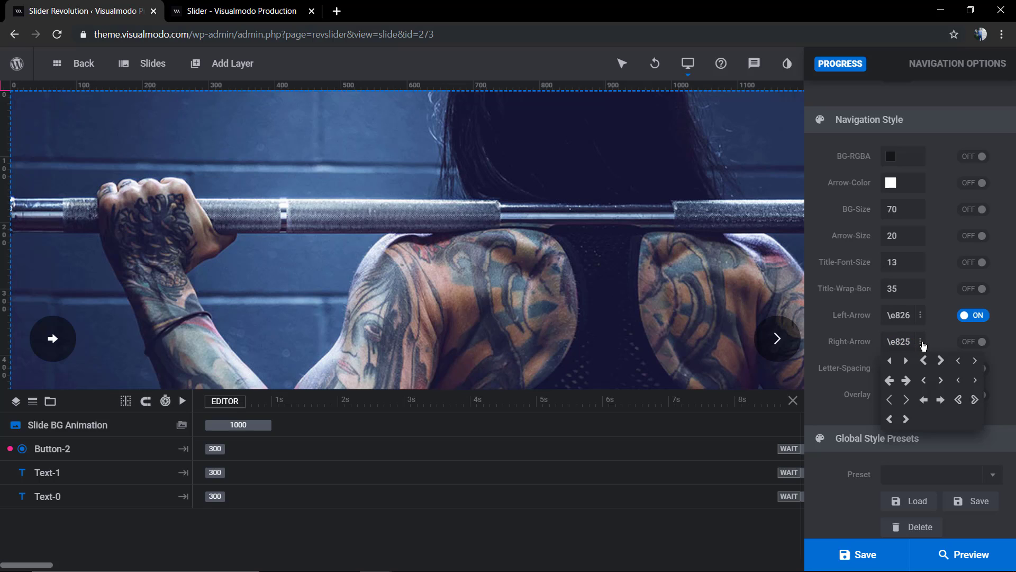
{"action": "left_click", "coordinate": [889, 381]}
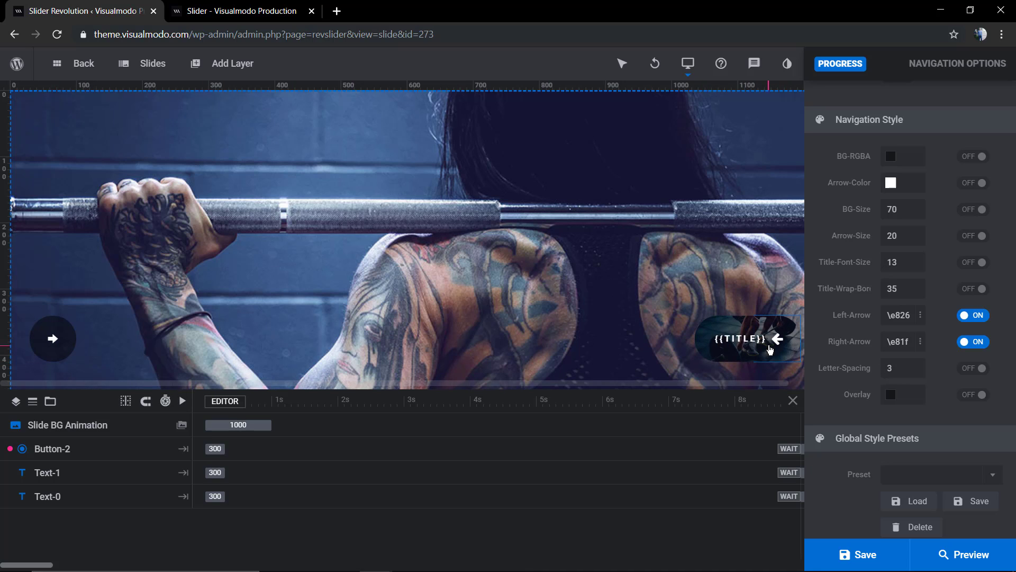
{"action": "left_click", "coordinate": [920, 345]}
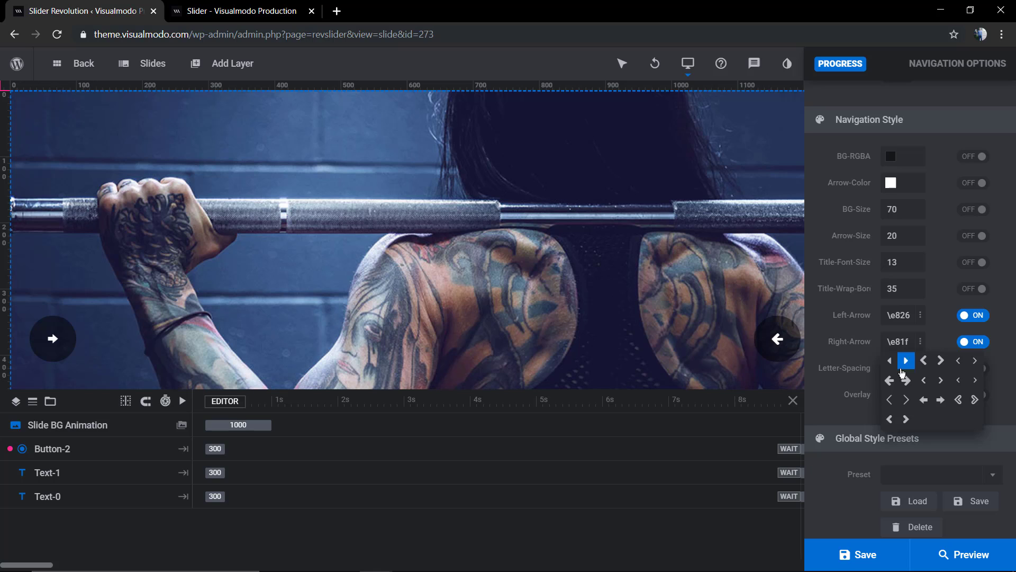
{"action": "left_click", "coordinate": [906, 380]}
Set the Left-Arrow icon to the matching left-pointing arrow with code \e81f and save the slider
{"action": "double_click", "coordinate": [908, 314]}
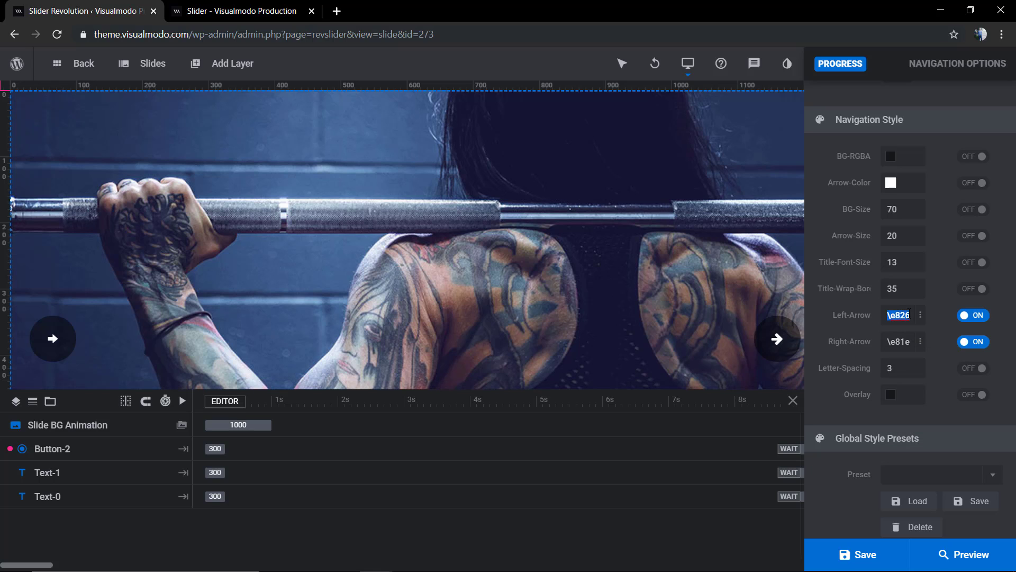
{"action": "left_click", "coordinate": [919, 316]}
{"action": "left_click", "coordinate": [889, 358]}
{"action": "left_click", "coordinate": [854, 555]}
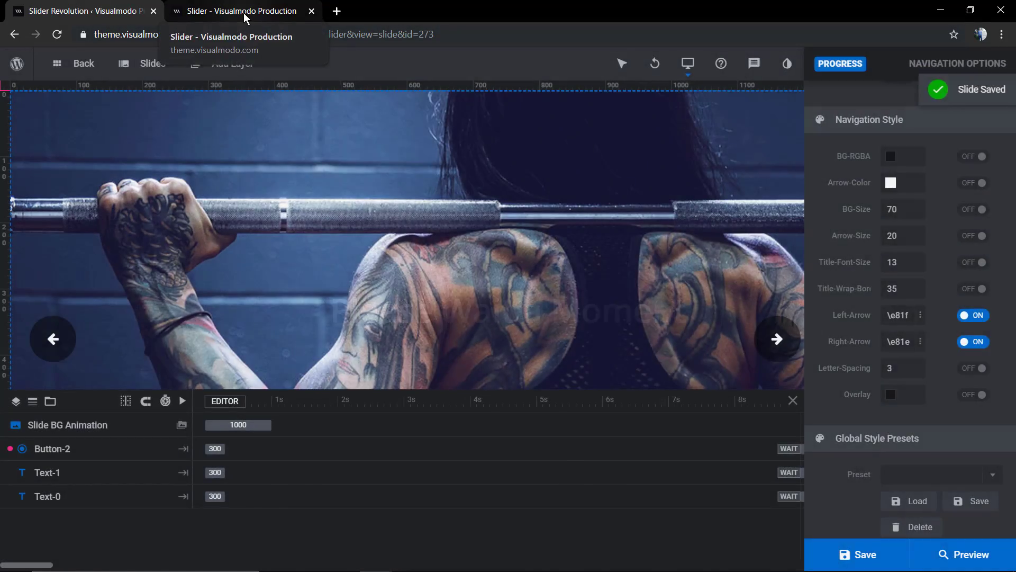
Switch to the live slider page, reload it and advance one slide to check the new arrow icons
{"action": "left_click", "coordinate": [243, 13]}
{"action": "key", "text": "F5"}
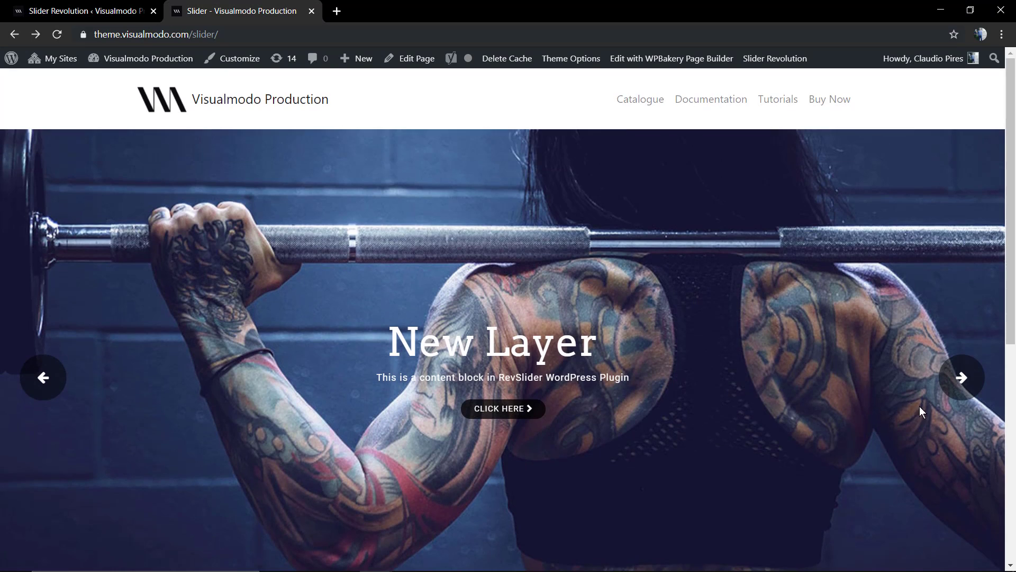
{"action": "left_click", "coordinate": [961, 377]}
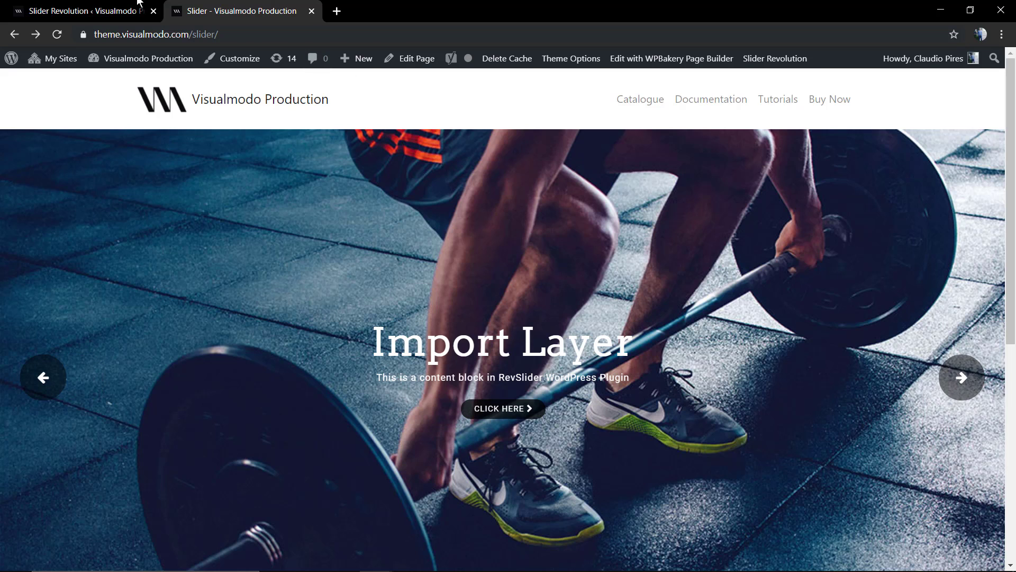
Return to the slider editor, rename the first slide as Sport and save it
{"action": "left_click", "coordinate": [125, 11]}
{"action": "mouse_move", "coordinate": [149, 56]}
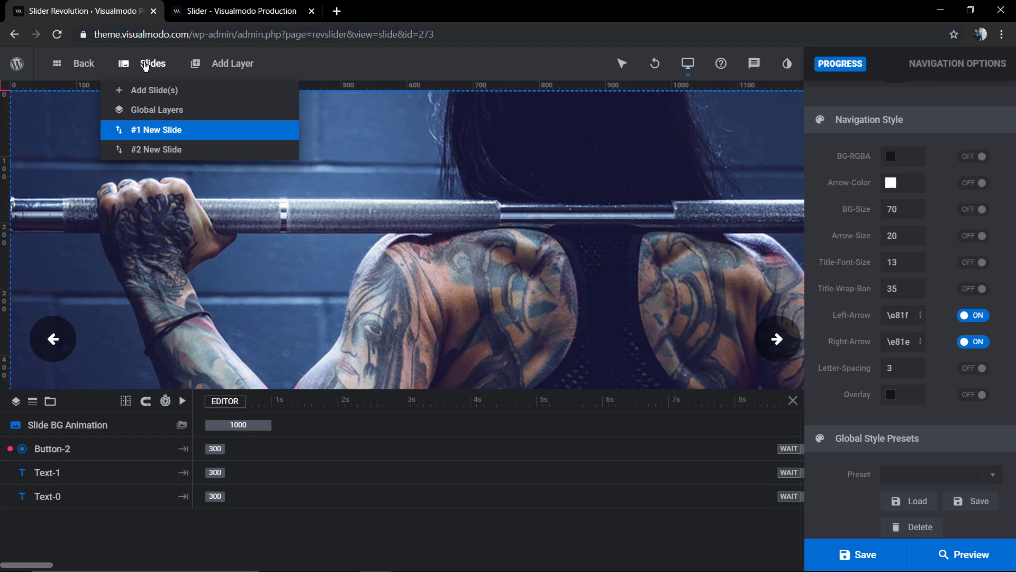
{"action": "mouse_move", "coordinate": [175, 133]}
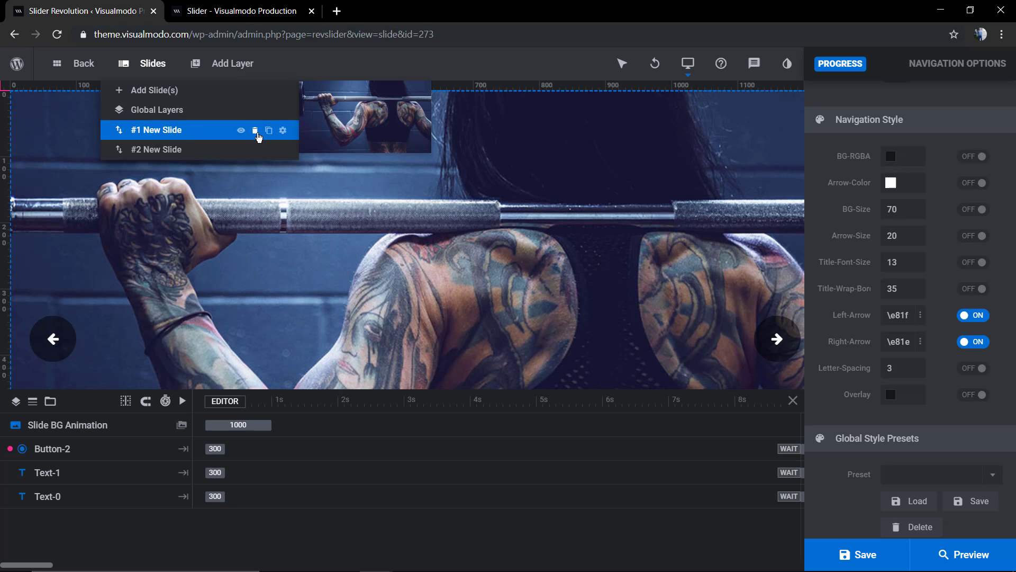
{"action": "left_click", "coordinate": [283, 133]}
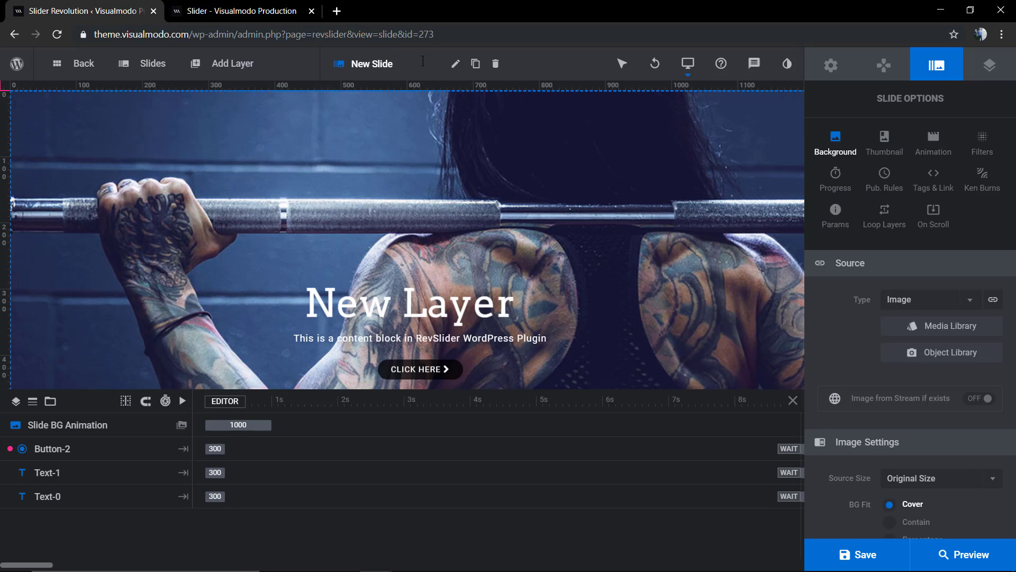
{"action": "left_click", "coordinate": [381, 64]}
{"action": "type", "text": "e"}
{"action": "left_click", "coordinate": [849, 554]}
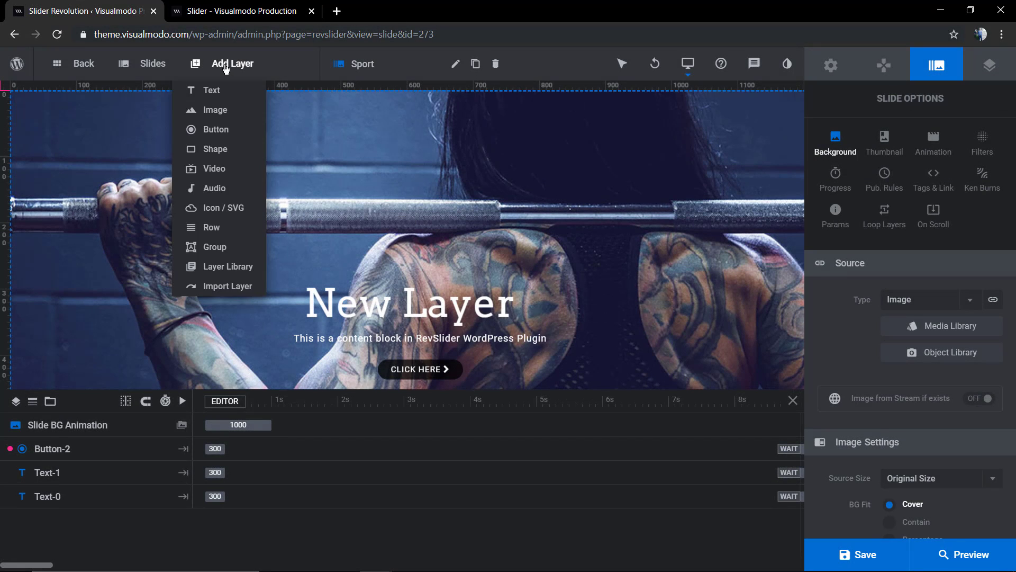
Open the second slide, rename it as Health and save it
{"action": "mouse_move", "coordinate": [168, 73]}
{"action": "left_click", "coordinate": [153, 149]}
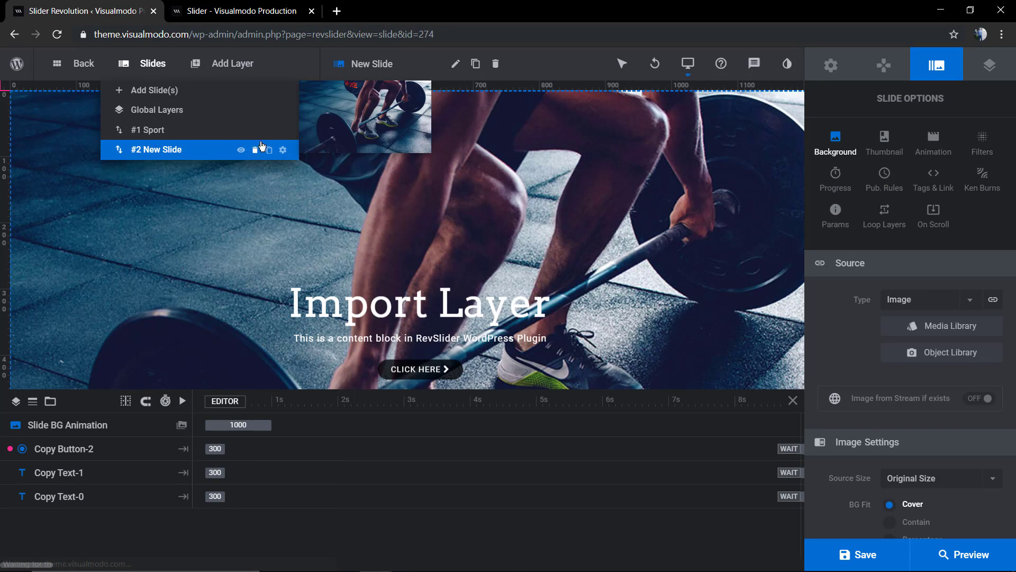
{"action": "left_click", "coordinate": [390, 53]}
{"action": "type", "text": "T"}
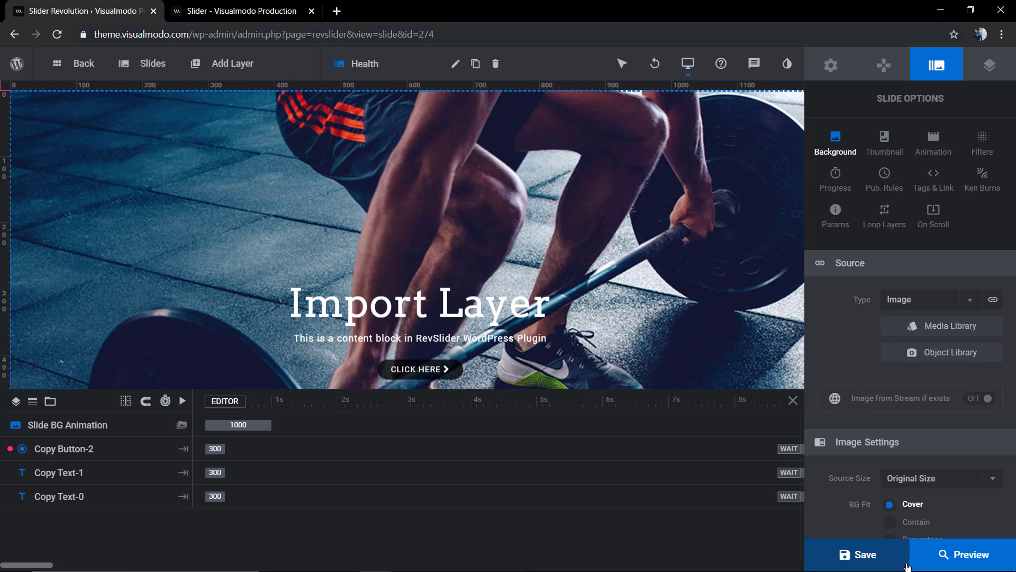
{"action": "left_click", "coordinate": [926, 551]}
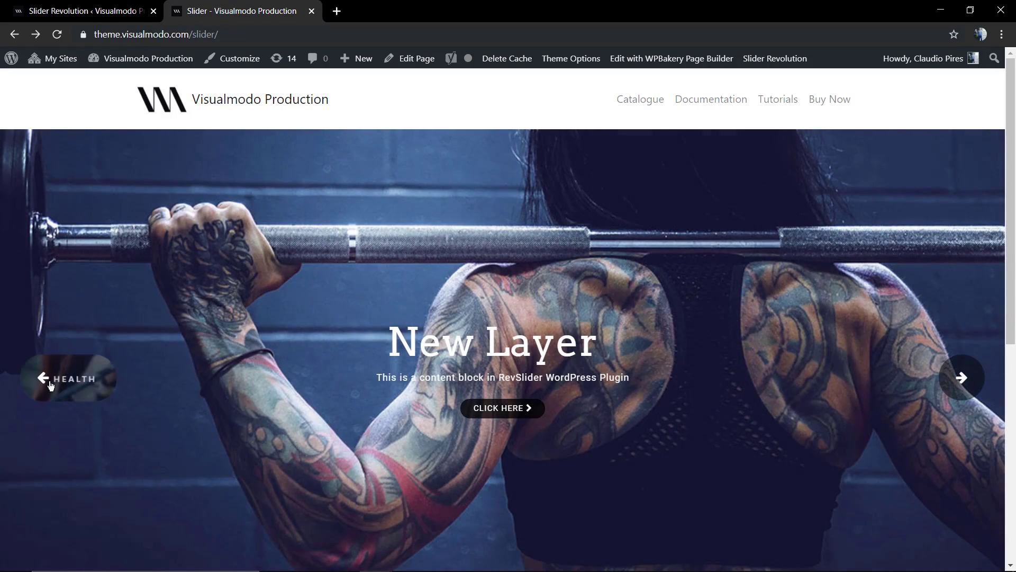
Go back two slides with the left arrow on the live page to check the slide titles it shows
{"action": "left_click", "coordinate": [48, 383]}
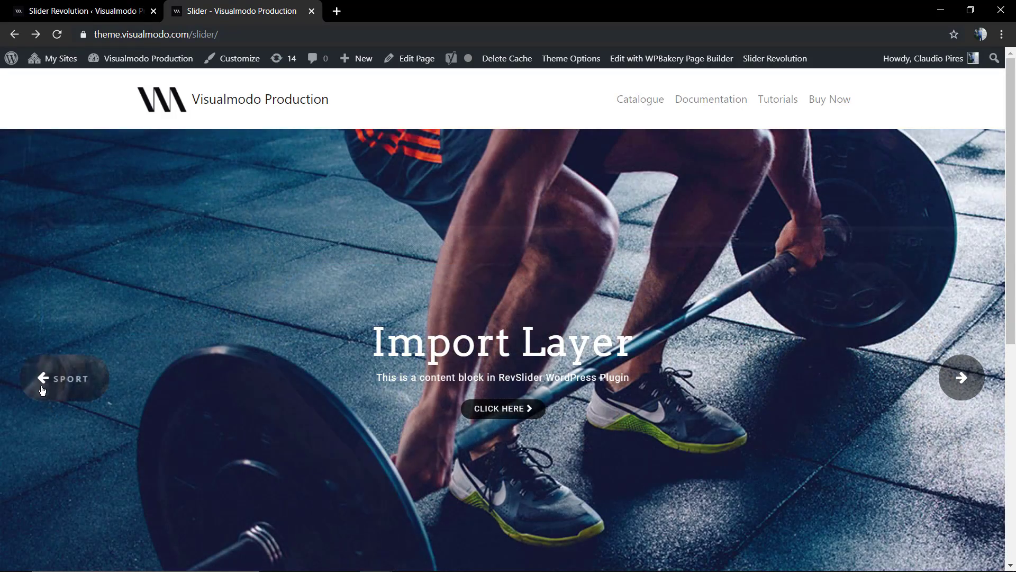
{"action": "left_click", "coordinate": [42, 390]}
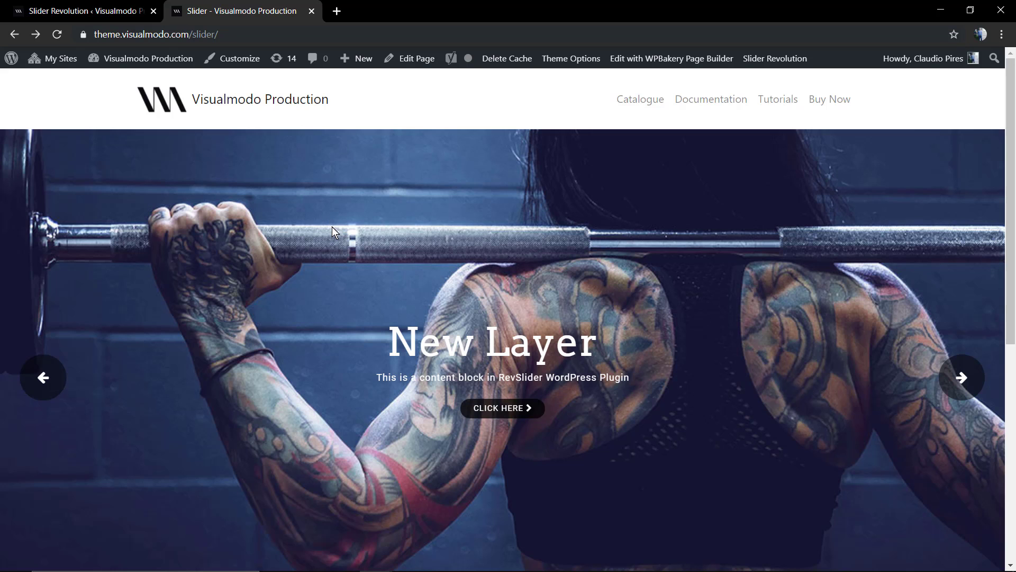
Return to the slider editor's arrow options and examine the right arrow's title preview on the slide
{"action": "key", "text": "ctrl+shift+Tab"}
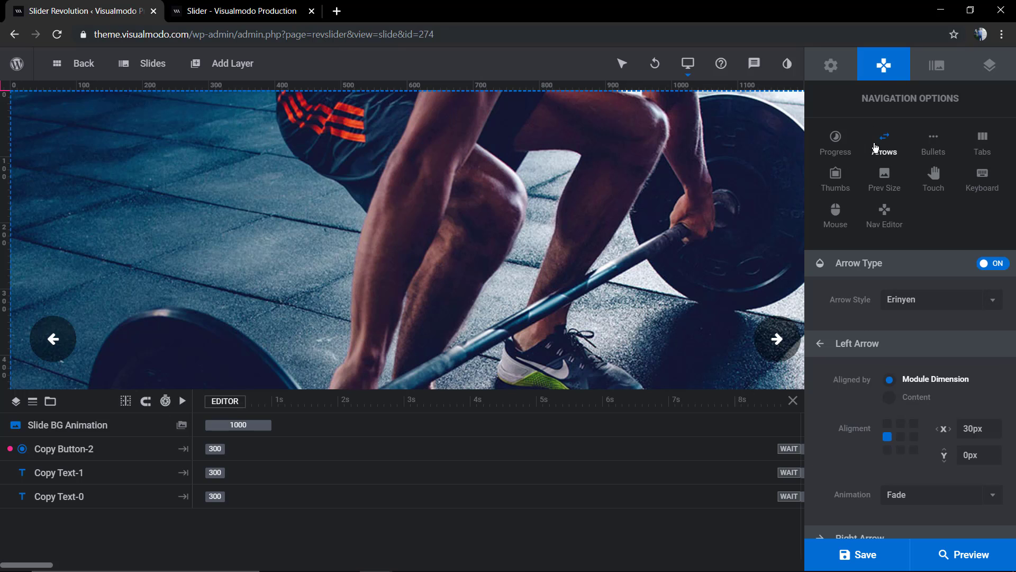
{"action": "scroll", "coordinate": [778, 347], "scroll_direction": "down", "scroll_amount": 3}
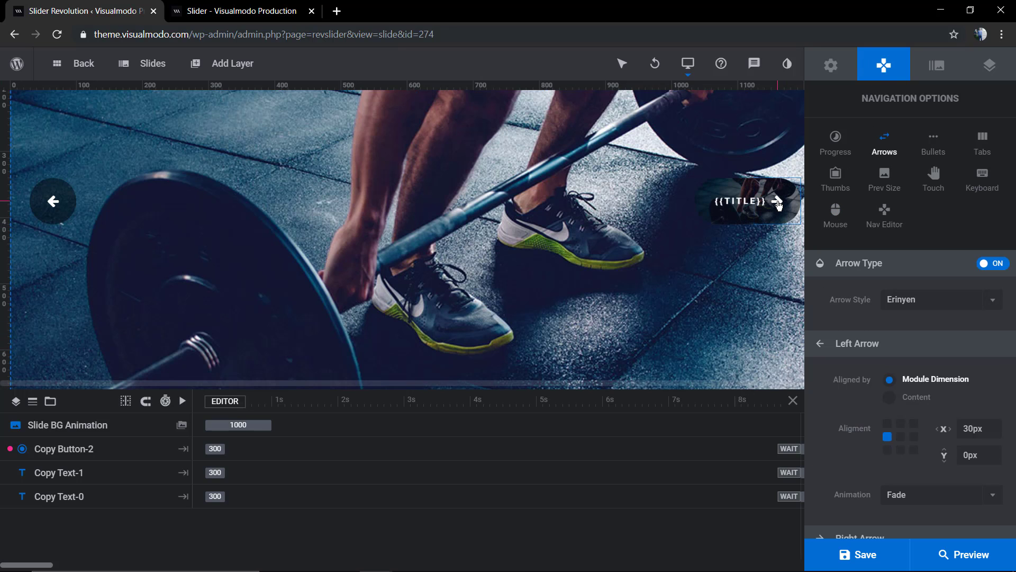
{"action": "scroll", "coordinate": [768, 341], "scroll_direction": "up", "scroll_amount": 3}
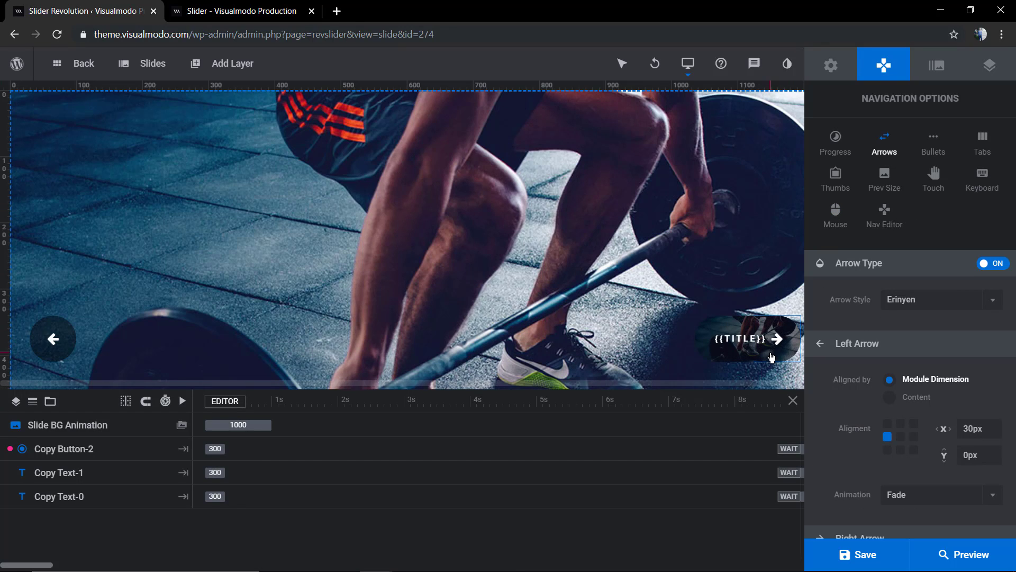
{"action": "scroll", "coordinate": [769, 341], "scroll_direction": "down", "scroll_amount": 3}
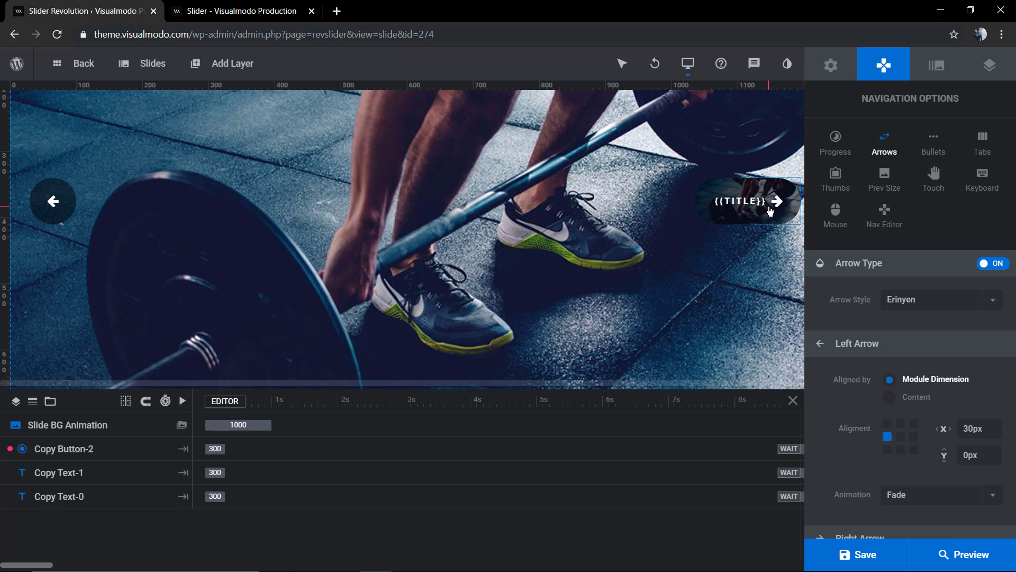
{"action": "scroll", "coordinate": [765, 216], "scroll_direction": "up", "scroll_amount": 3}
{"action": "scroll", "coordinate": [712, 240], "scroll_direction": "down", "scroll_amount": 3}
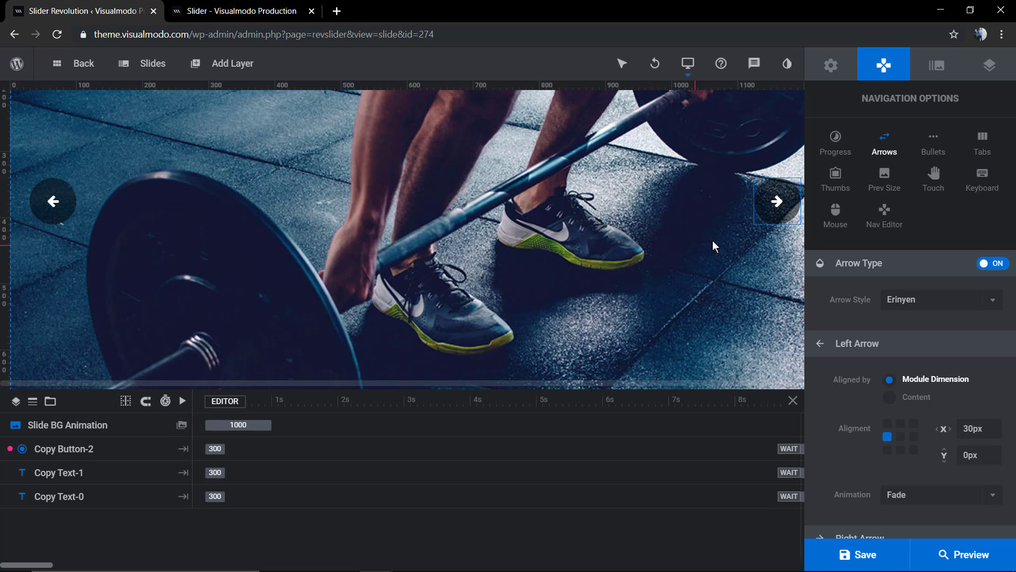
{"action": "scroll", "coordinate": [748, 211], "scroll_direction": "up", "scroll_amount": 3}
{"action": "scroll", "coordinate": [751, 259], "scroll_direction": "down", "scroll_amount": 3}
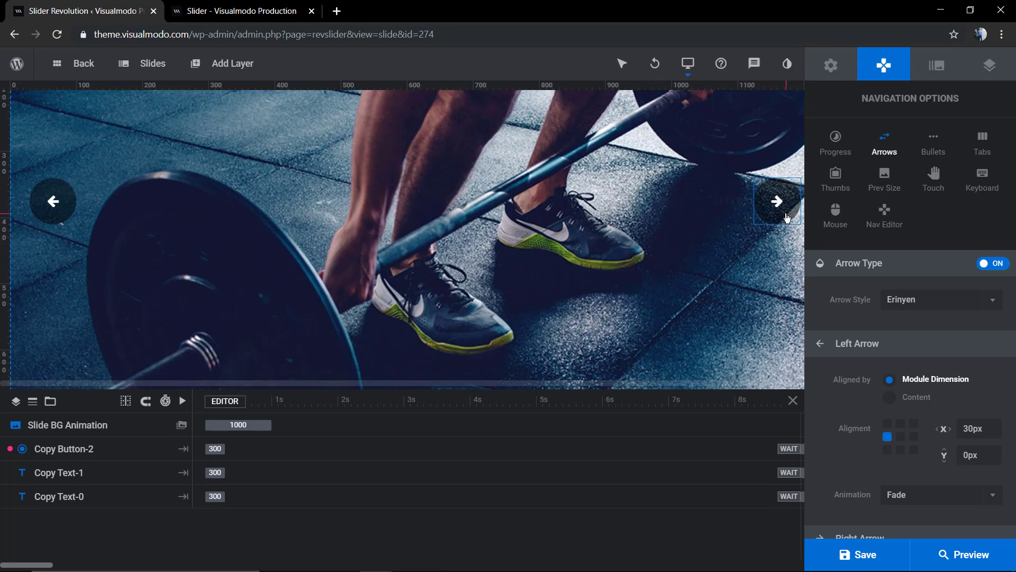